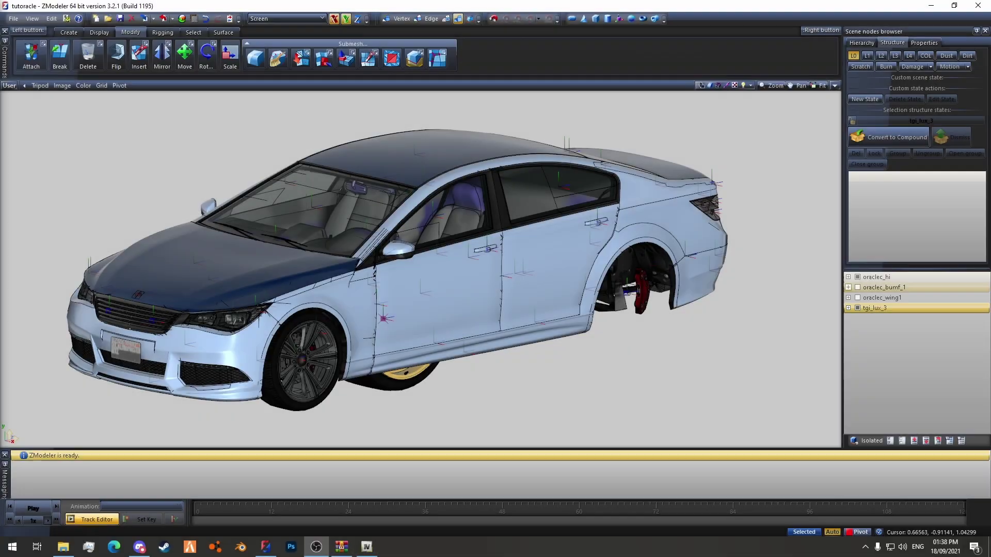
# Hide the oraclec_hi car body, then zoom to and orbit around the gold tgi_lux_3 wheel's rim.
pyautogui.click(858, 277)
pyautogui.click(432, 330)
pyautogui.scroll(5, 426, 297)
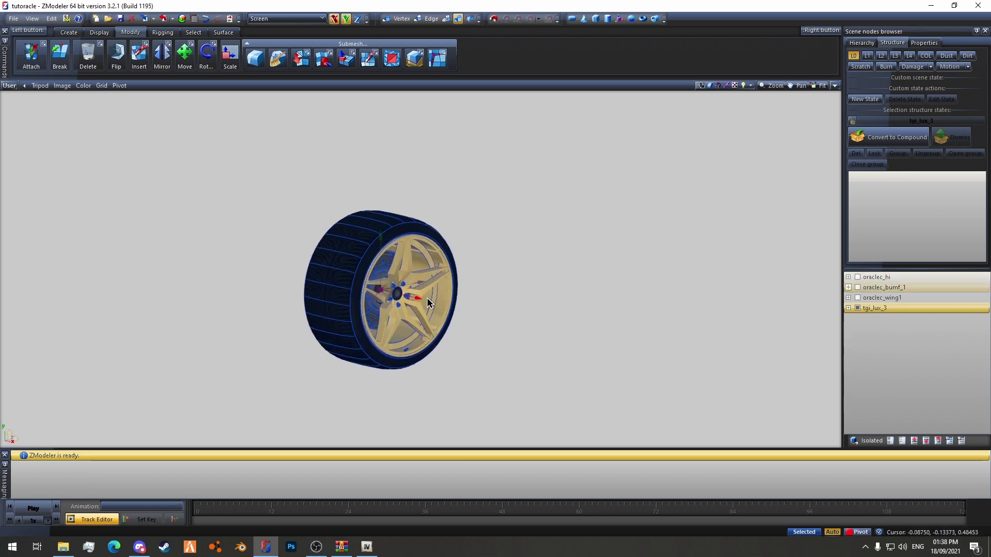
pyautogui.click(492, 228)
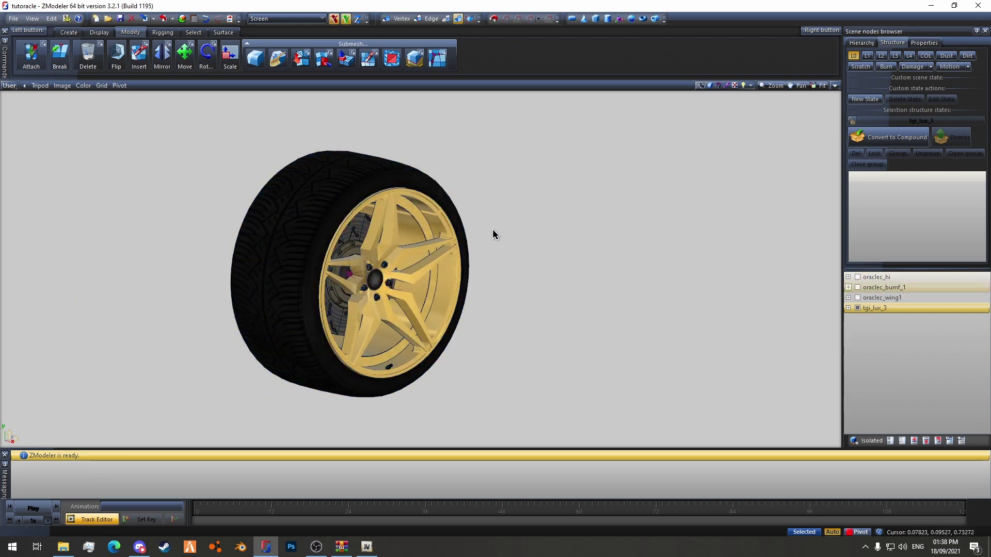
pyautogui.moveTo(522, 243); pyautogui.dragTo(429, 258, button='middle')
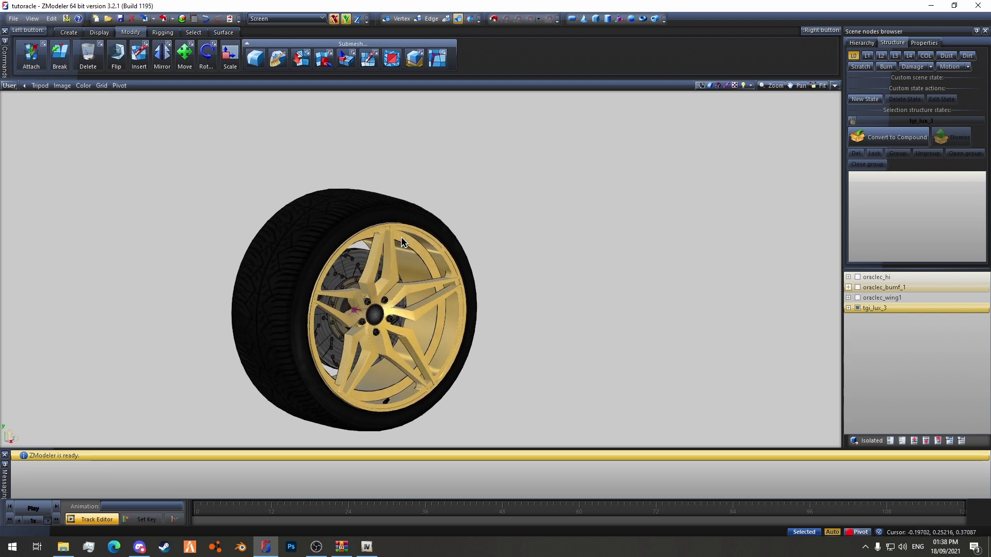
pyautogui.moveTo(408, 228); pyautogui.dragTo(429, 249, button='middle')
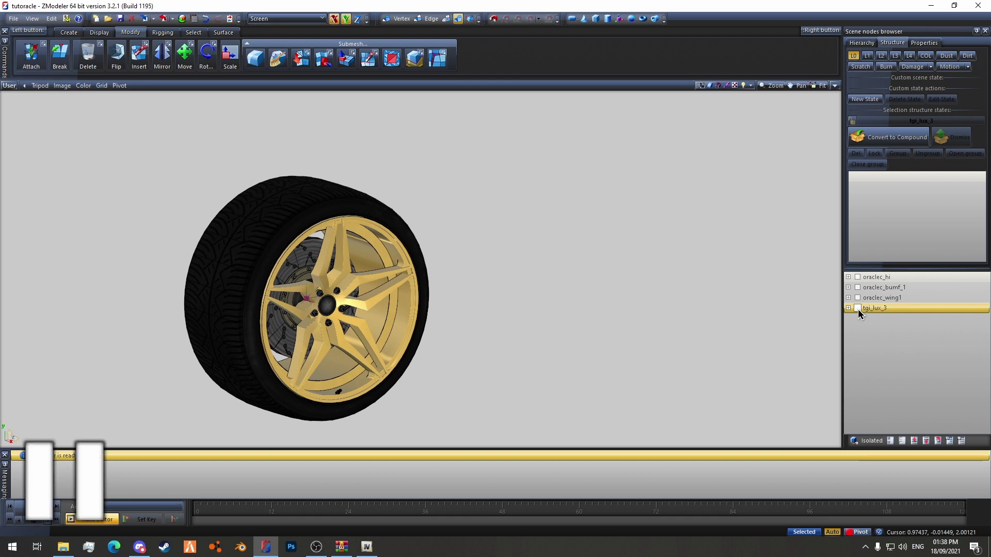
# Hide tgi_lux_3 and oraclec_hi, then show only the car's stock wheel_lf part.
pyautogui.click(857, 308)
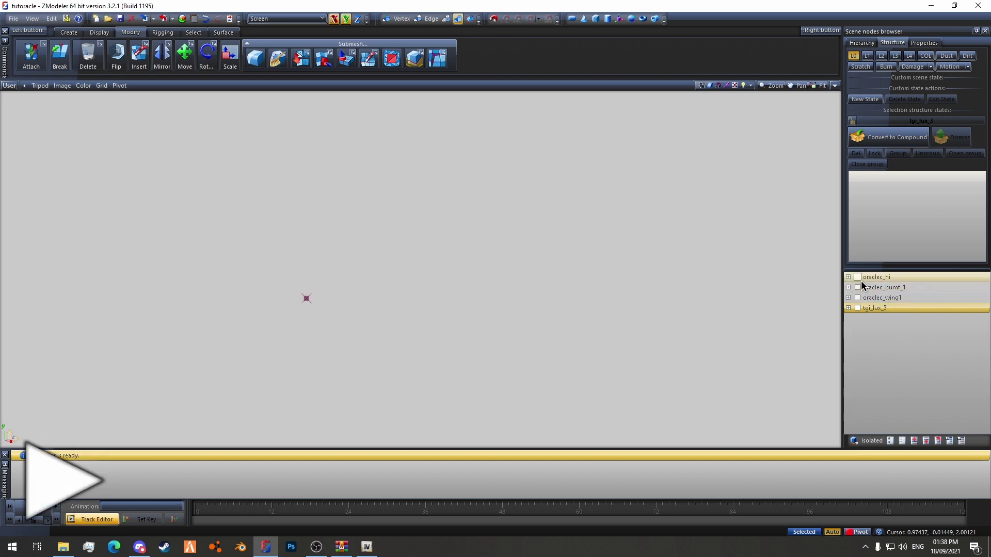
pyautogui.click(858, 278)
pyautogui.scroll(-5, 665, 369)
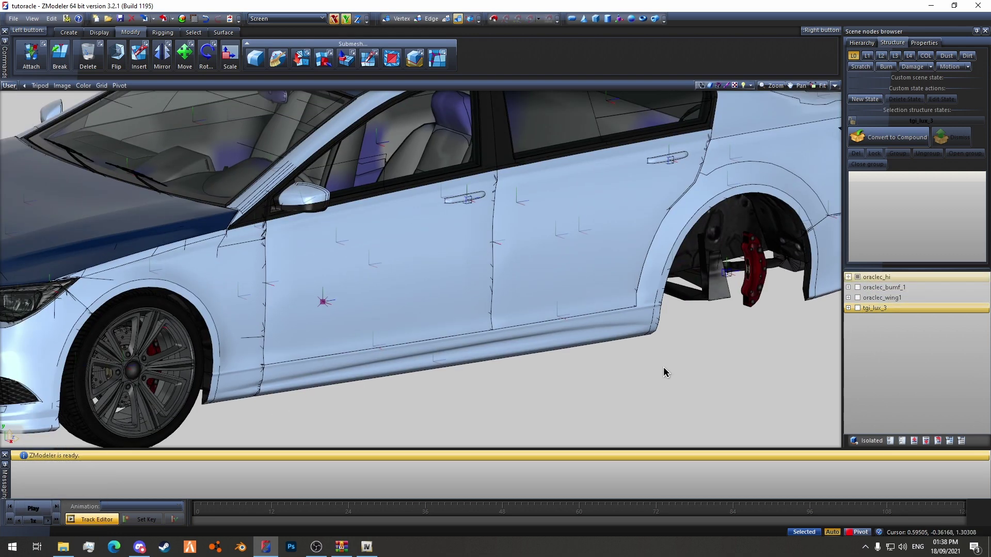
pyautogui.click(902, 442)
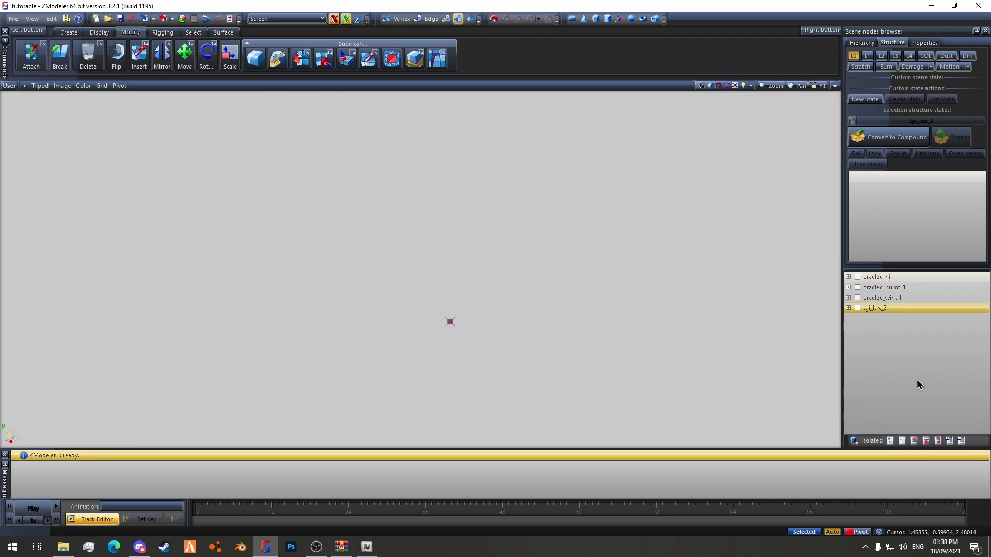
pyautogui.click(849, 278)
pyautogui.scroll(-5, 921, 349)
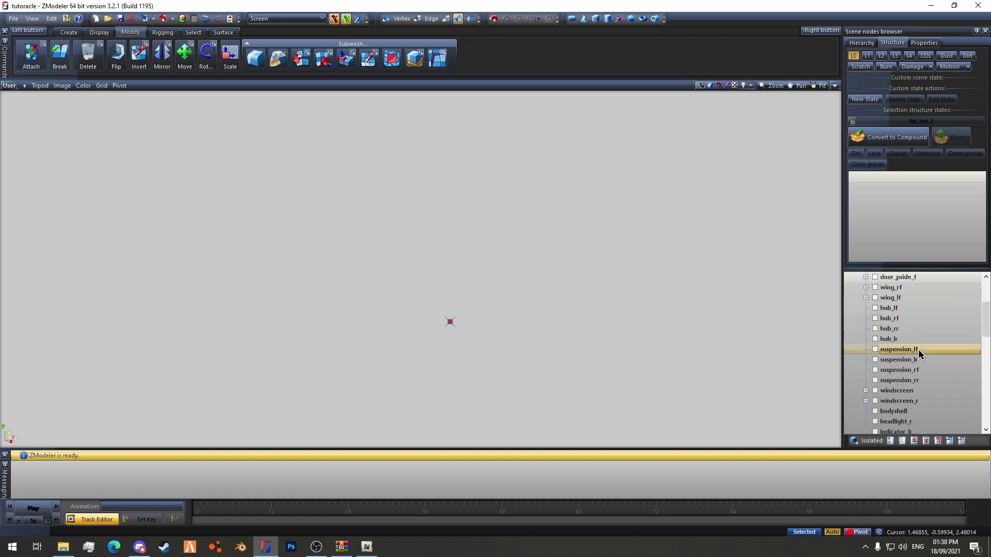
pyautogui.scroll(-3, 916, 348)
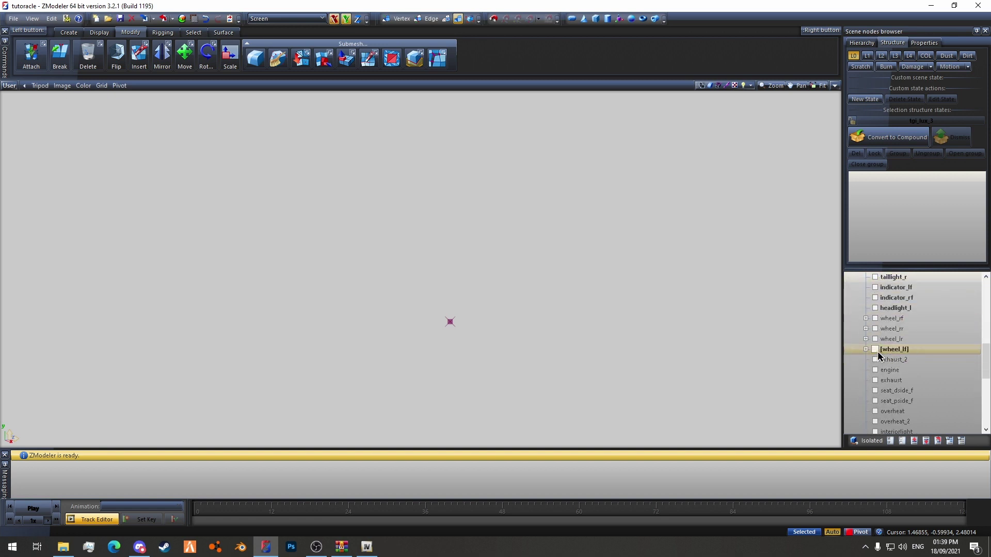
pyautogui.click(875, 350)
# Expand tgi_lux_3 and make its .mesh node visible beside wheel_lf.
pyautogui.scroll(4, 352, 380)
pyautogui.moveTo(373, 385); pyautogui.dragTo(347, 360, button='middle')
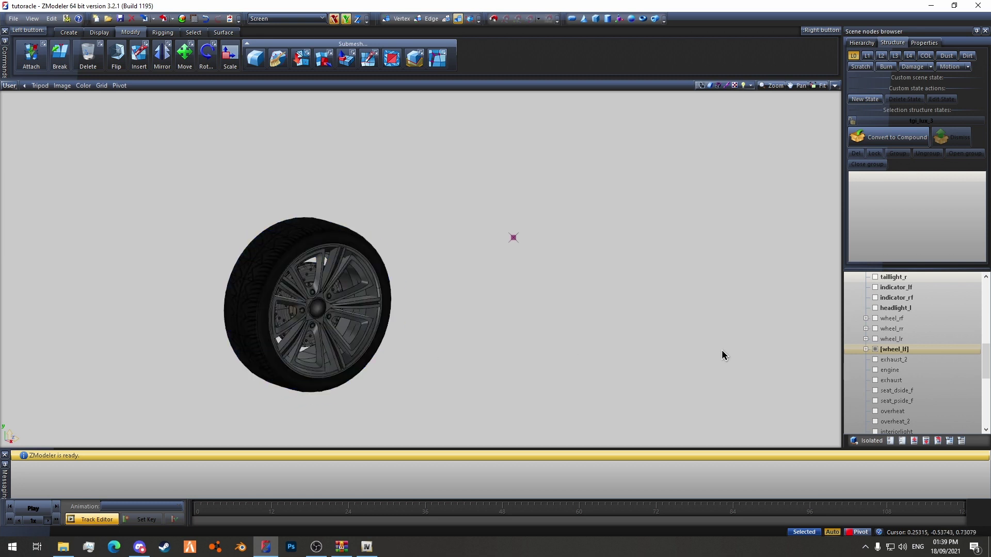
pyautogui.scroll(-7, 926, 337)
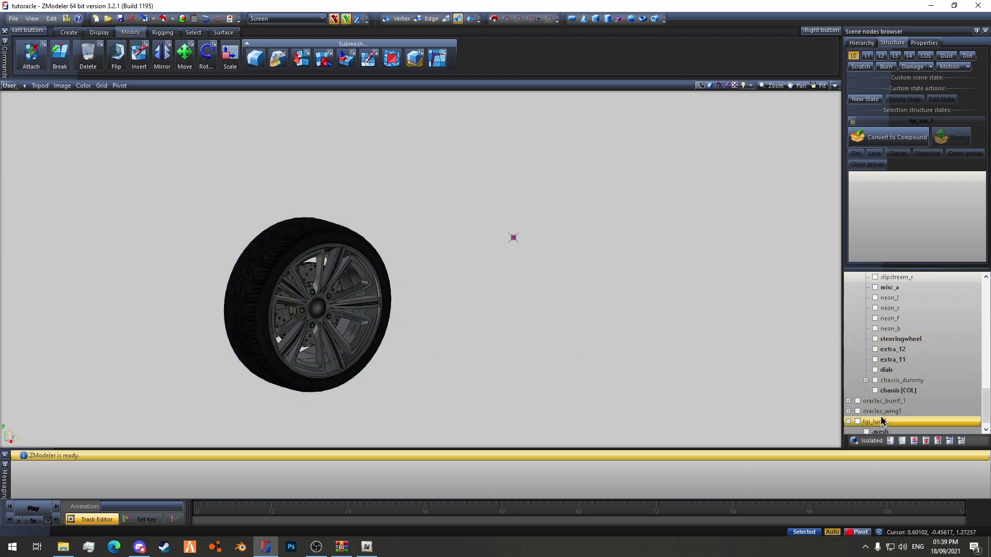
pyautogui.click(848, 421)
pyautogui.click(884, 423)
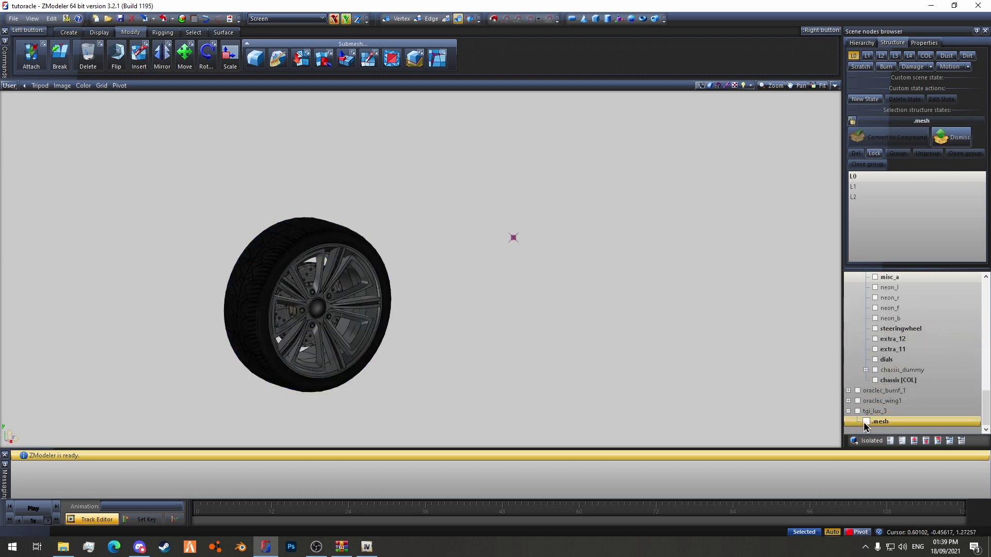
pyautogui.click(867, 422)
pyautogui.scroll(-2, 537, 296)
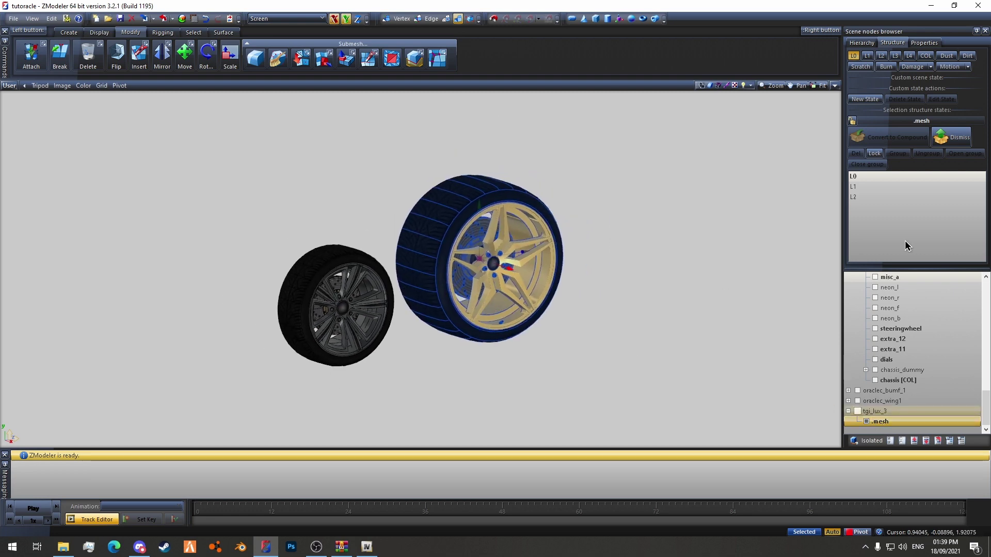
# Dismiss the .mesh compound and move part.0.L2 and part.0.L3 under tgi_lux_3, below .mesh.
pyautogui.click(940, 149)
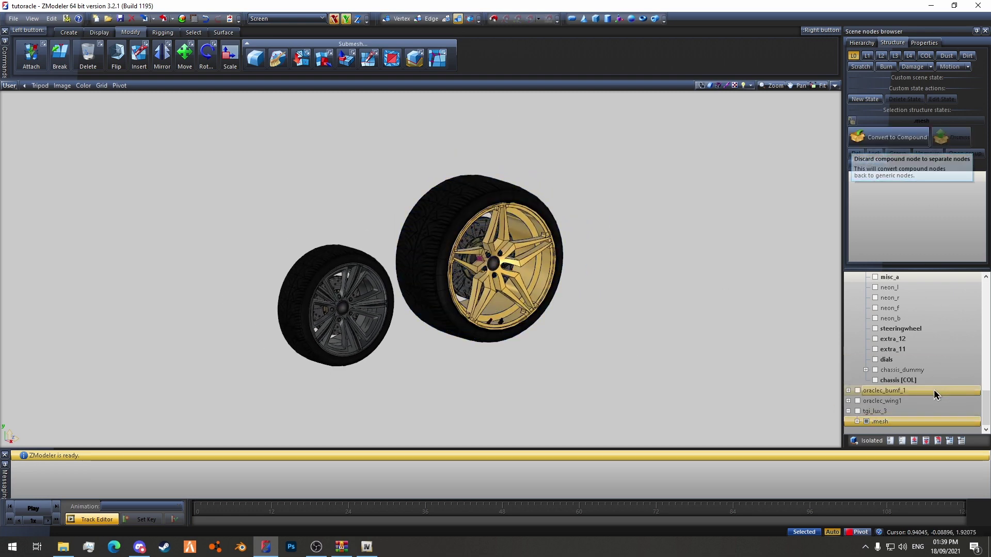
pyautogui.click(858, 421)
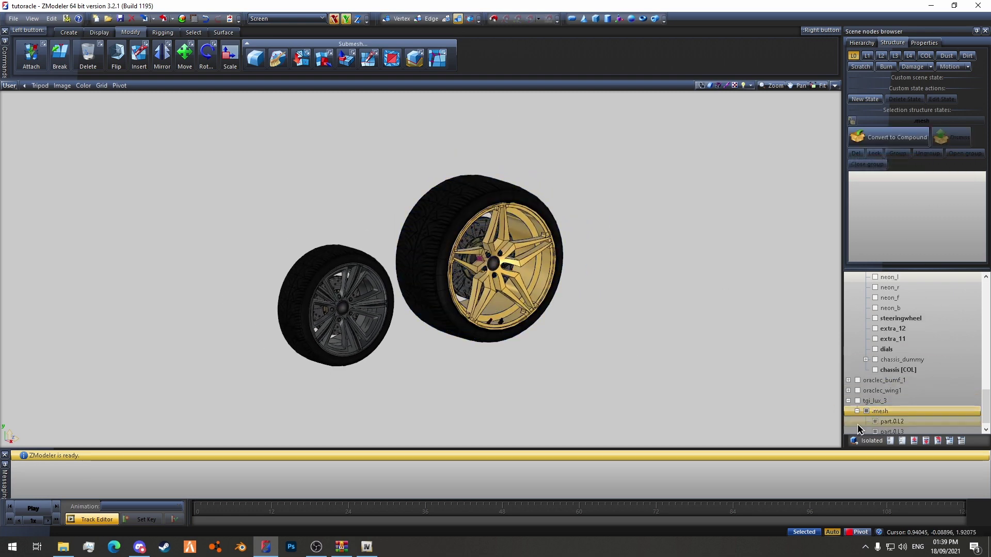
pyautogui.click(891, 415)
pyautogui.keyDown('ctrl'); pyautogui.click(891, 420); pyautogui.keyUp('ctrl')
pyautogui.moveTo(891, 419); pyautogui.dragTo(918, 397)
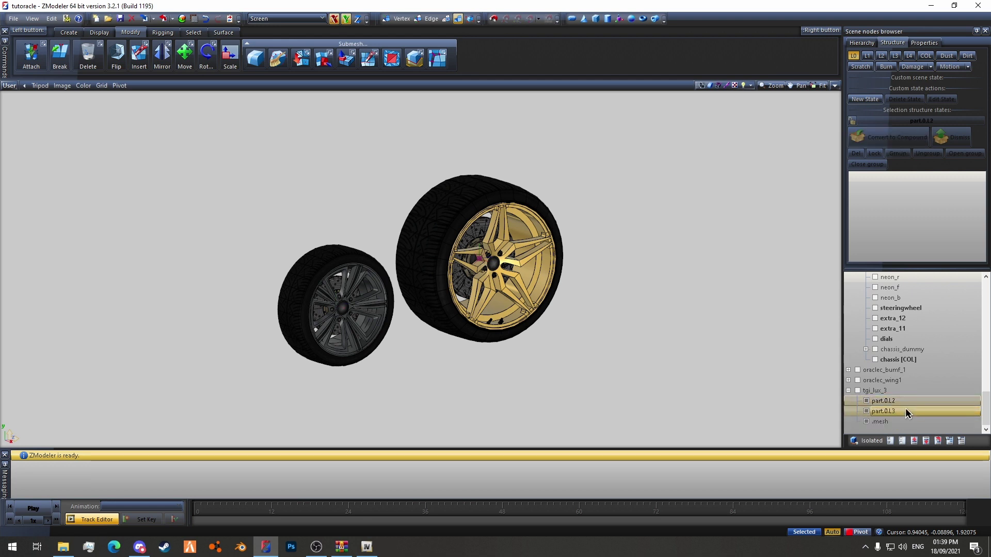
pyautogui.click(895, 411)
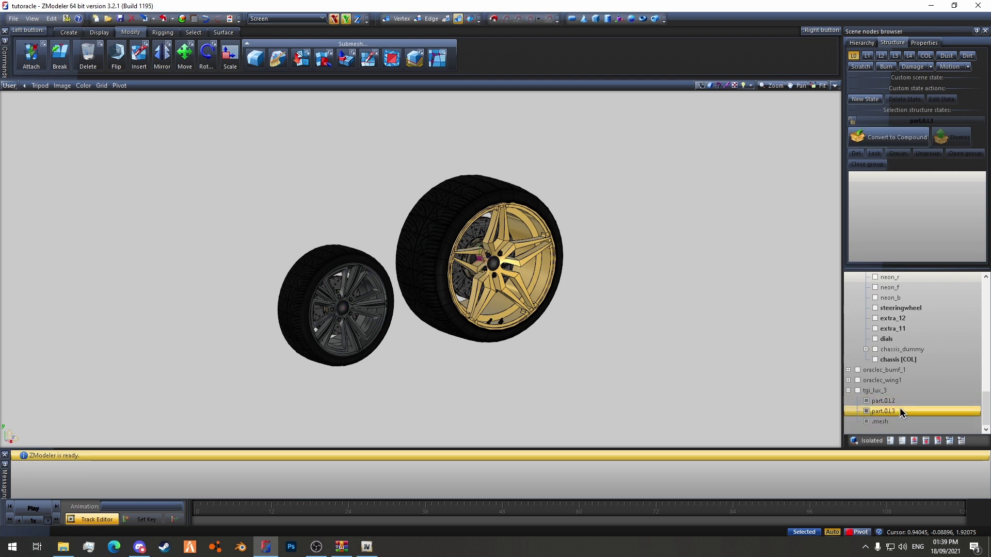
pyautogui.keyDown('shift'); pyautogui.click(897, 401); pyautogui.keyUp('shift')
pyautogui.moveTo(897, 400); pyautogui.dragTo(908, 425)
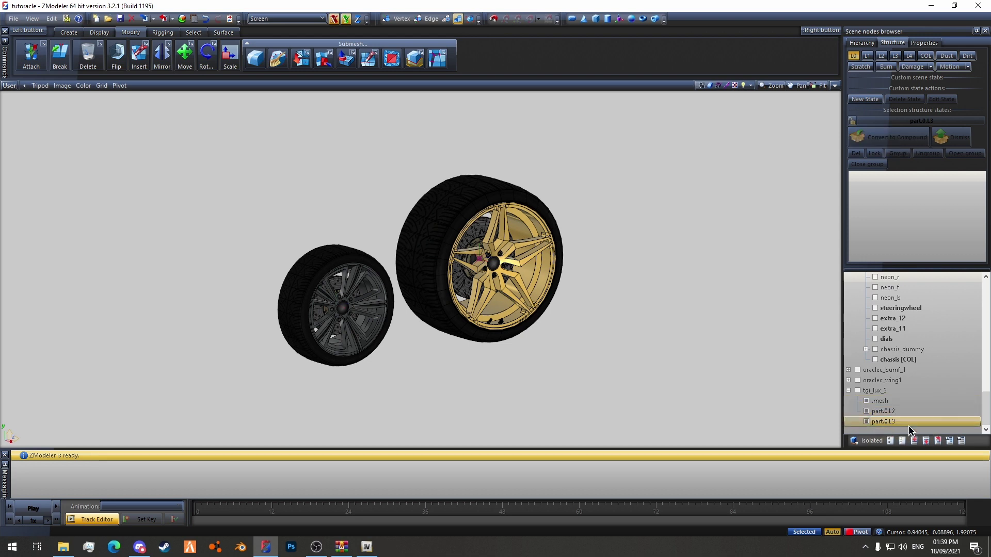
# Hide the part.0.L2 and part.0.L3 low-detail meshes.
pyautogui.click(866, 421)
pyautogui.click(868, 412)
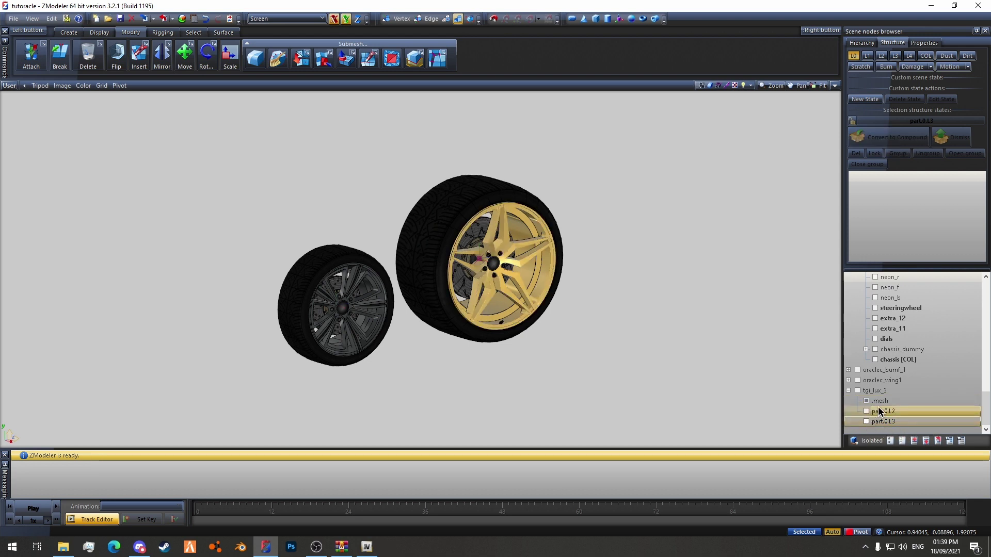
pyautogui.keyDown('ctrl'); pyautogui.click(870, 411); pyautogui.keyUp('ctrl')
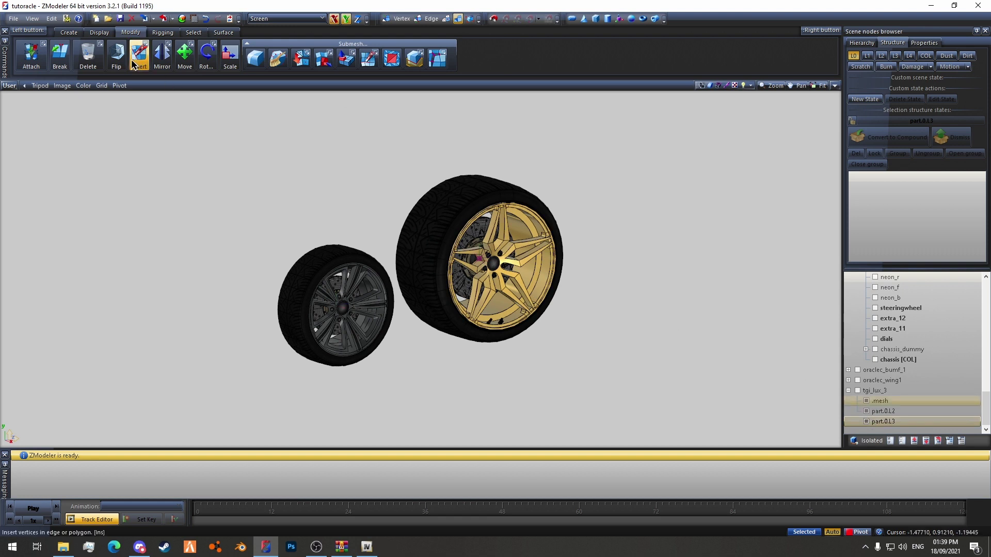
# Start the Copy Local Axes tool with the keep-object-in-place option turned off.
pyautogui.click(106, 31)
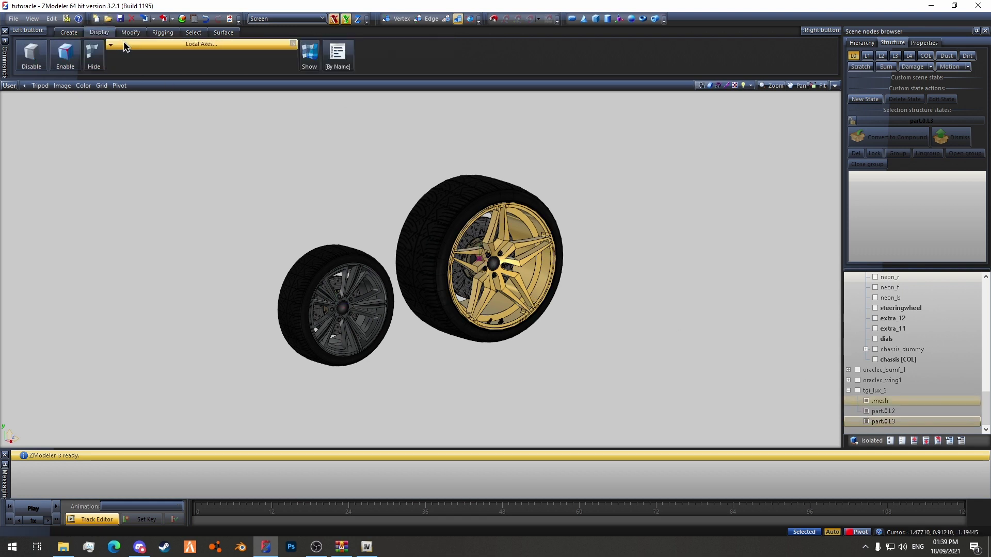
pyautogui.click(124, 46)
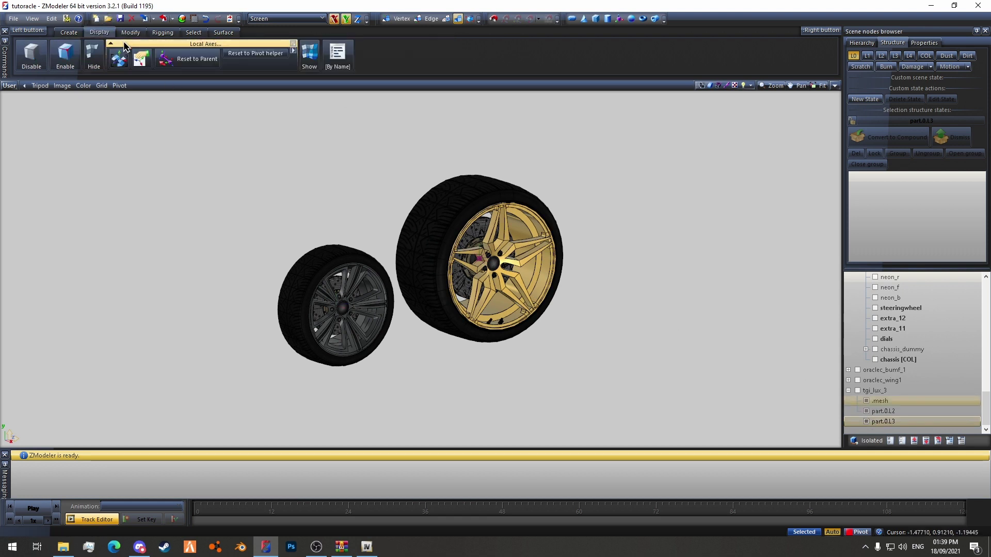
pyautogui.click(143, 63)
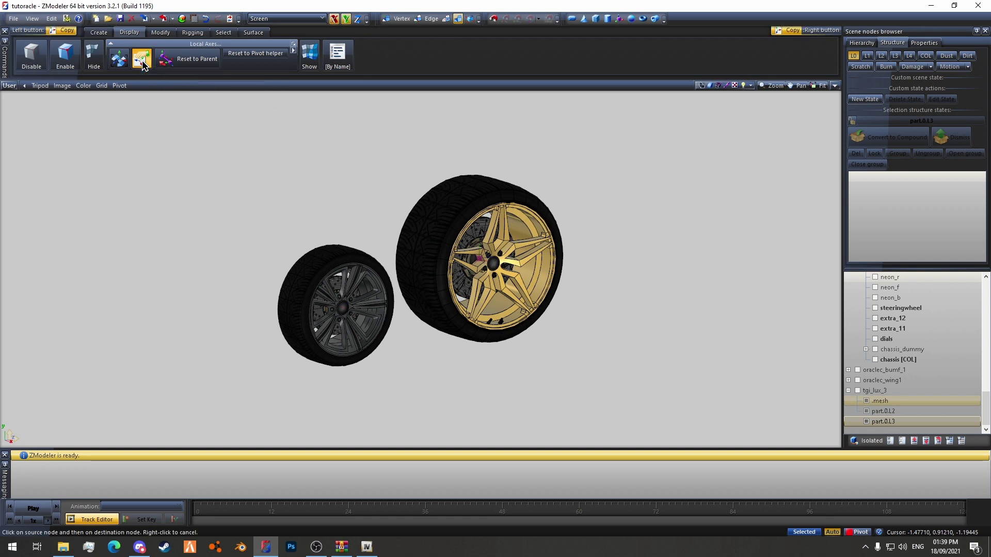
pyautogui.click(294, 44)
pyautogui.click(117, 77)
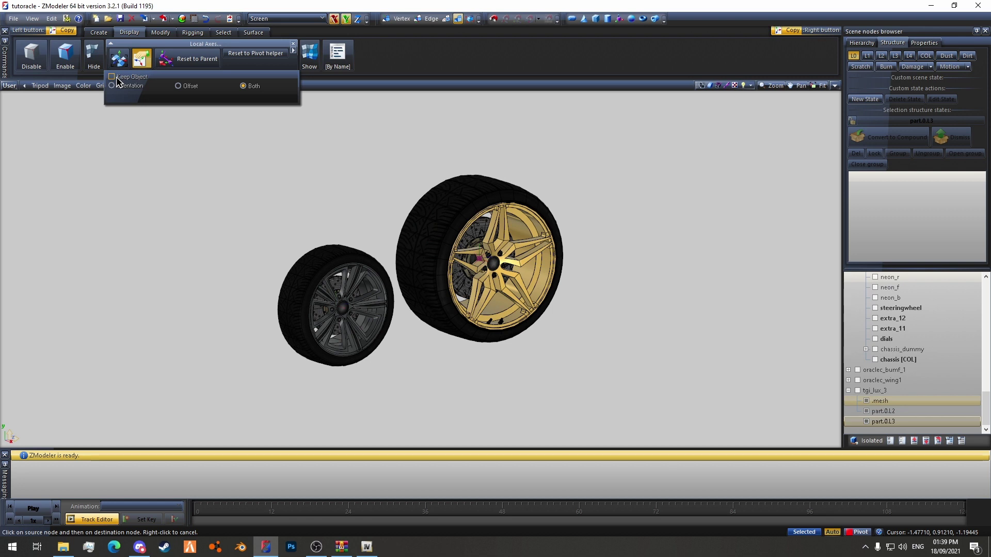
pyautogui.click(184, 45)
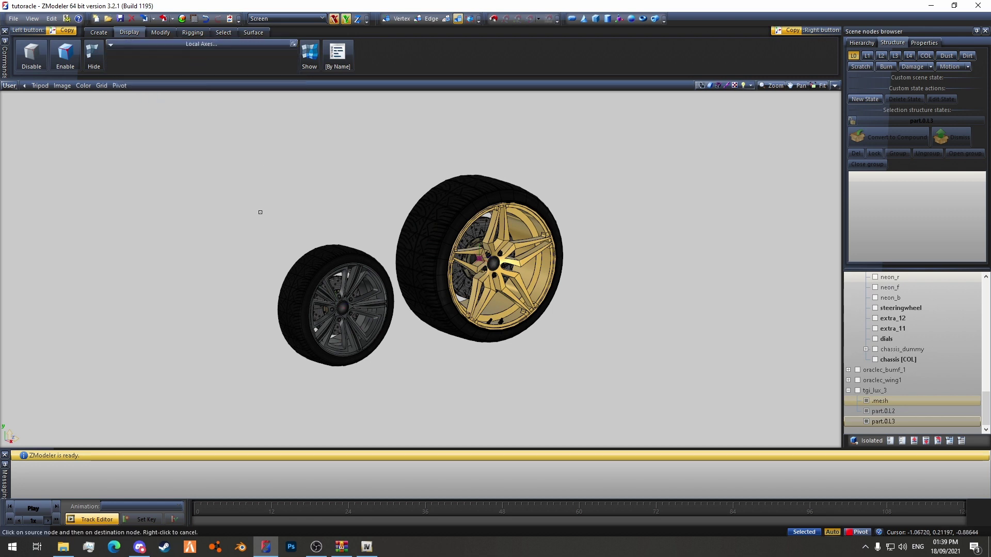
# Copy wheel_lf's local axes onto the gold wheel so it moves to the stock wheel's position.
pyautogui.click(332, 258)
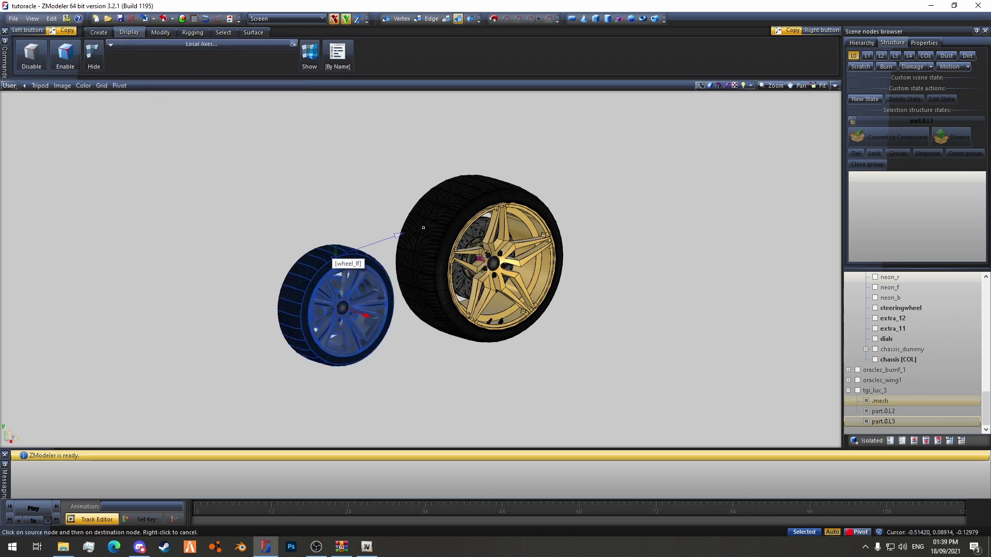
pyautogui.click(452, 214)
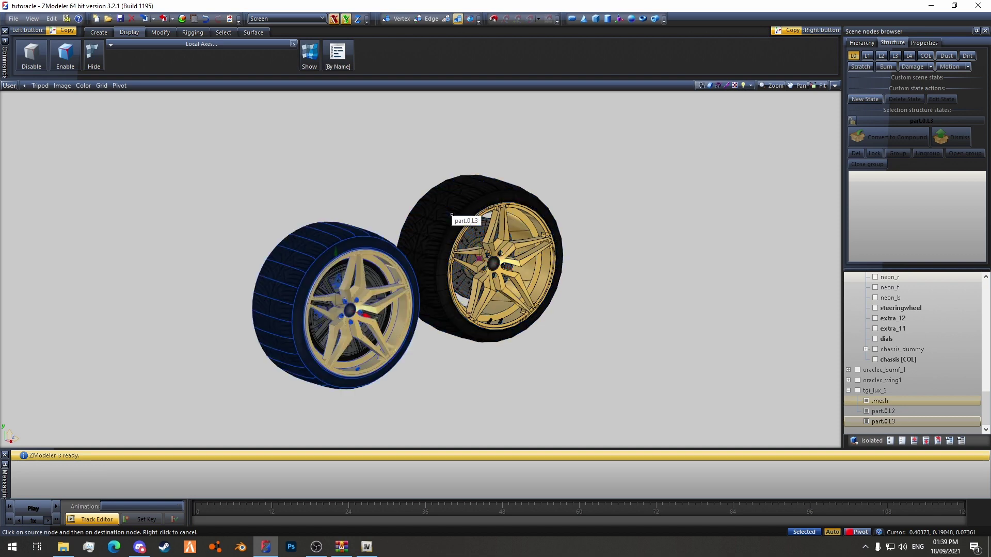
pyautogui.click(348, 234)
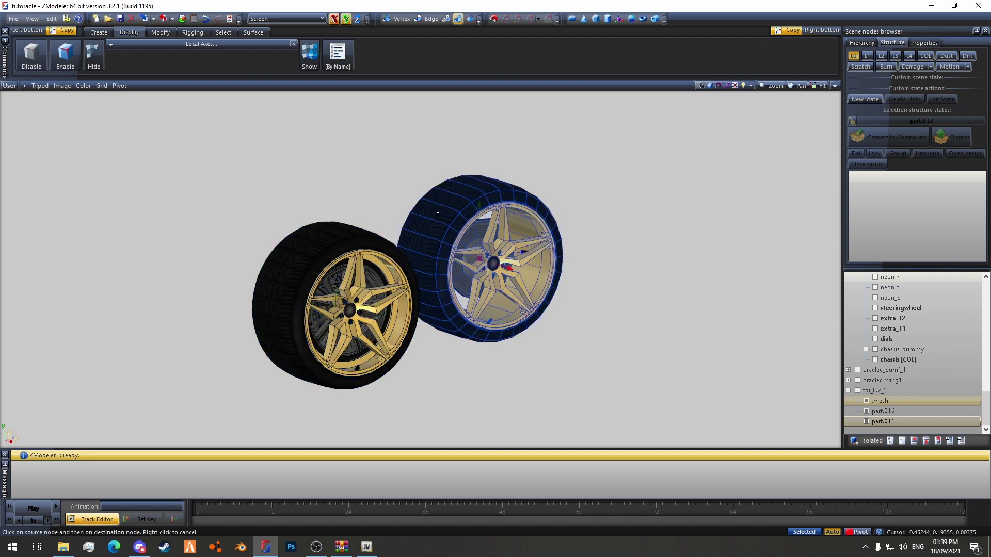
pyautogui.click(438, 213)
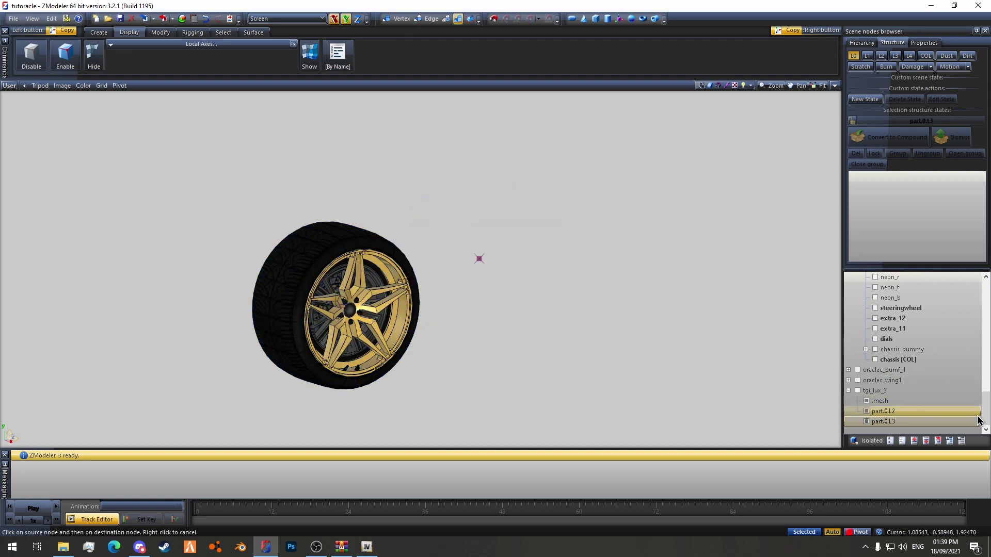
# Select and lock .mesh, part.0.L2 and part.0.L3, then split the viewport for a side view.
pyautogui.click(893, 402)
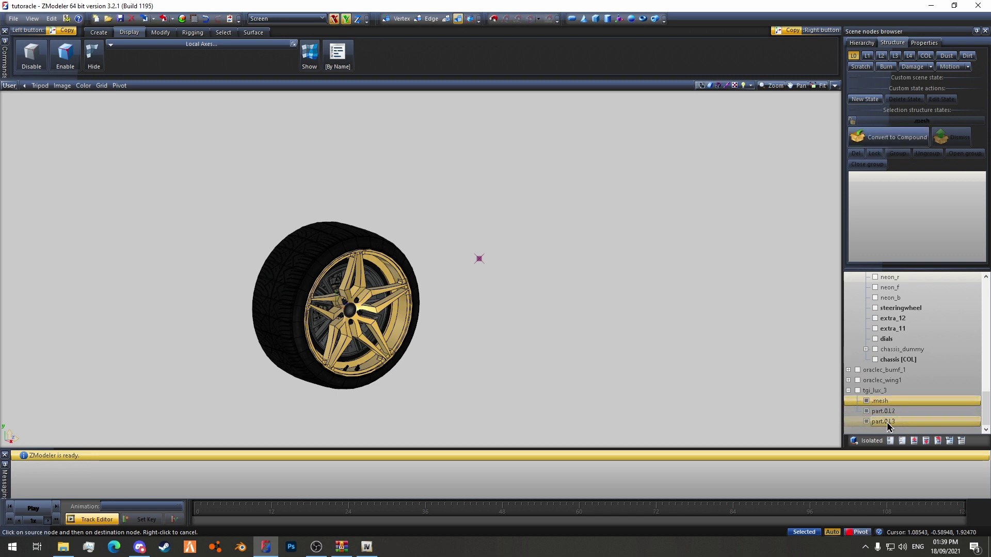
pyautogui.keyDown('shift'); pyautogui.click(888, 423); pyautogui.keyUp('shift')
pyautogui.click(885, 401)
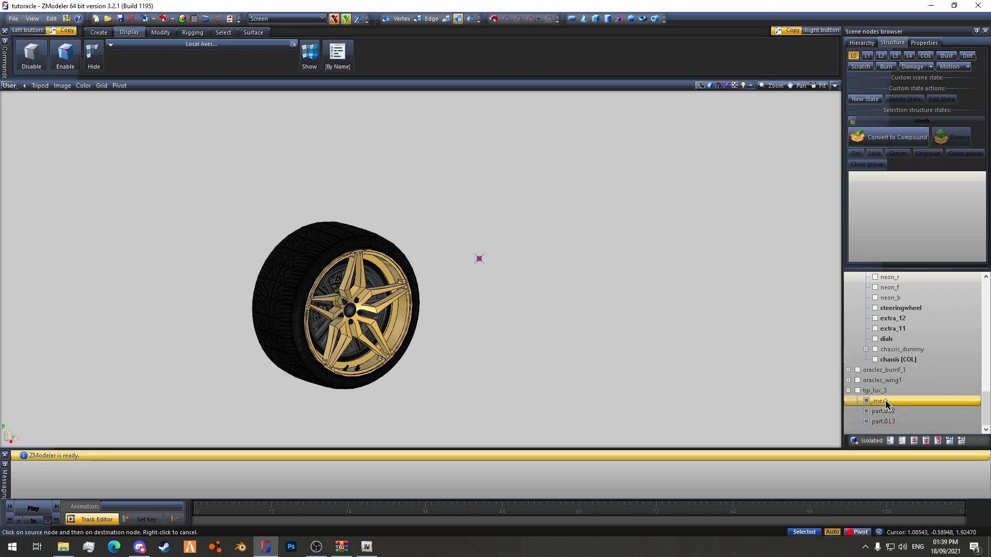
pyautogui.keyDown('shift'); pyautogui.click(886, 422); pyautogui.keyUp('shift')
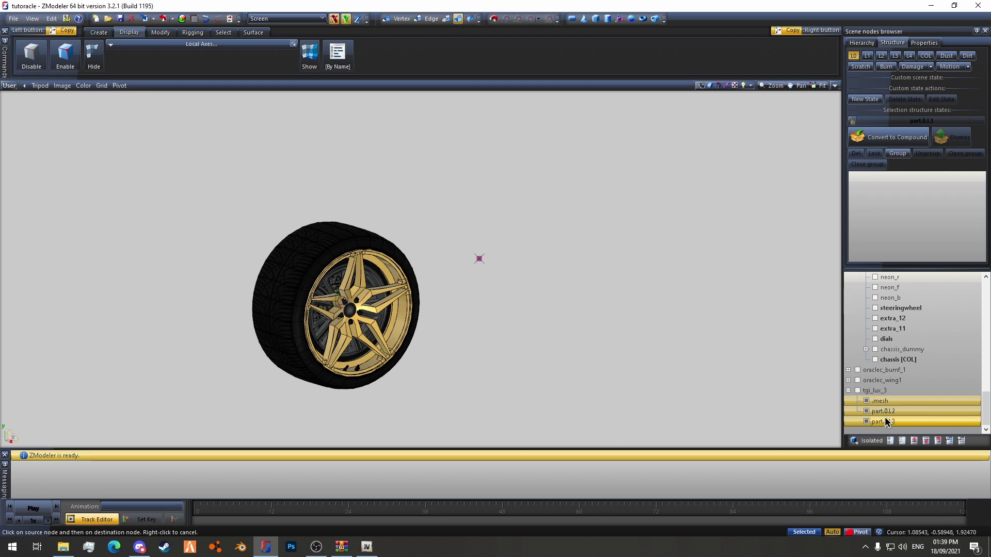
pyautogui.click(867, 423)
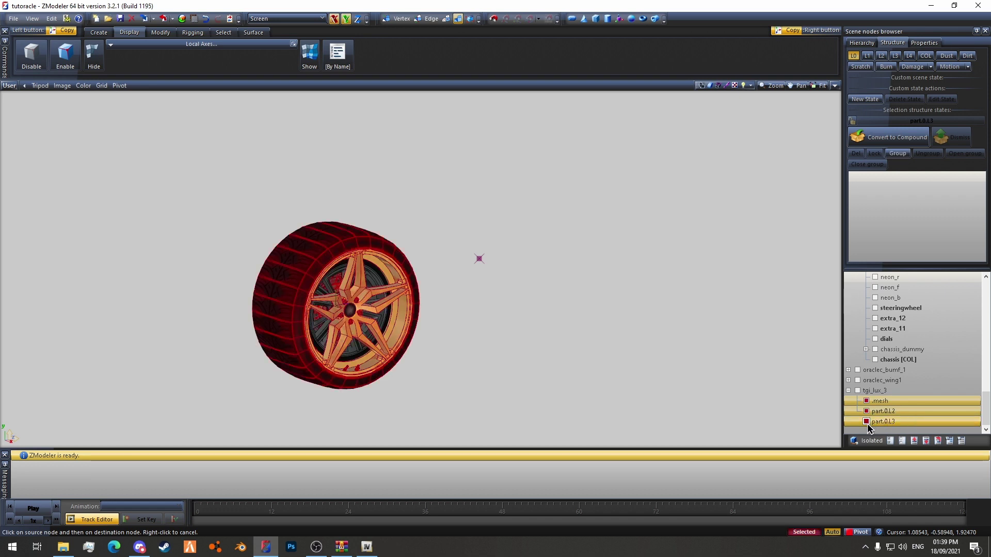
pyautogui.click(836, 87)
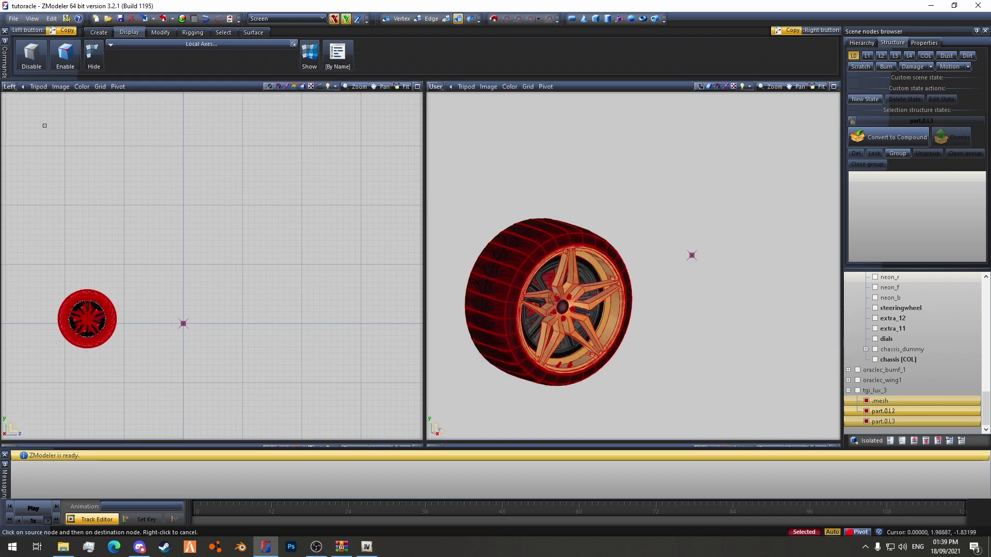
# Set the side viewport to Left and centre the wheel in it.
pyautogui.click(9, 86)
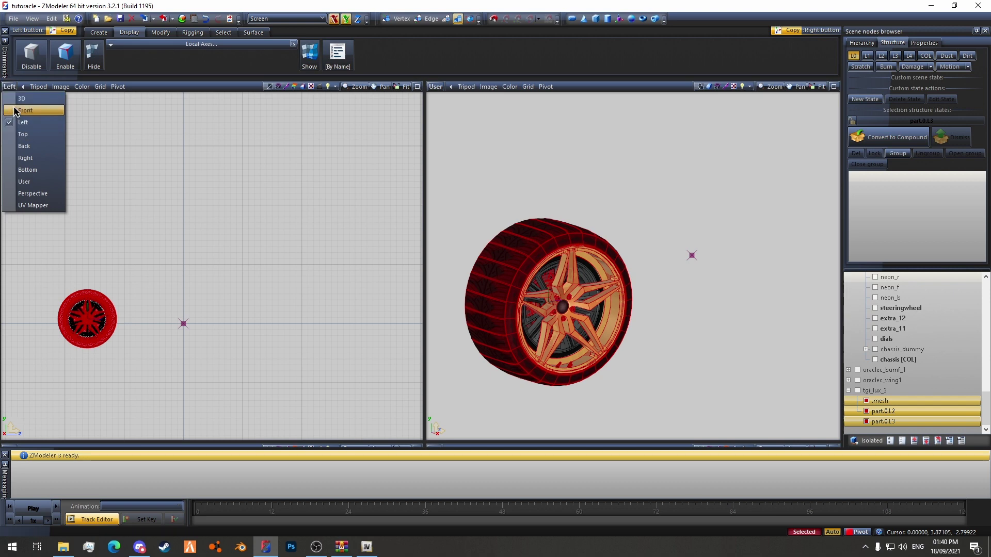
pyautogui.click(32, 125)
pyautogui.moveTo(124, 301); pyautogui.dragTo(214, 258, button='middle')
pyautogui.scroll(3, 214, 258)
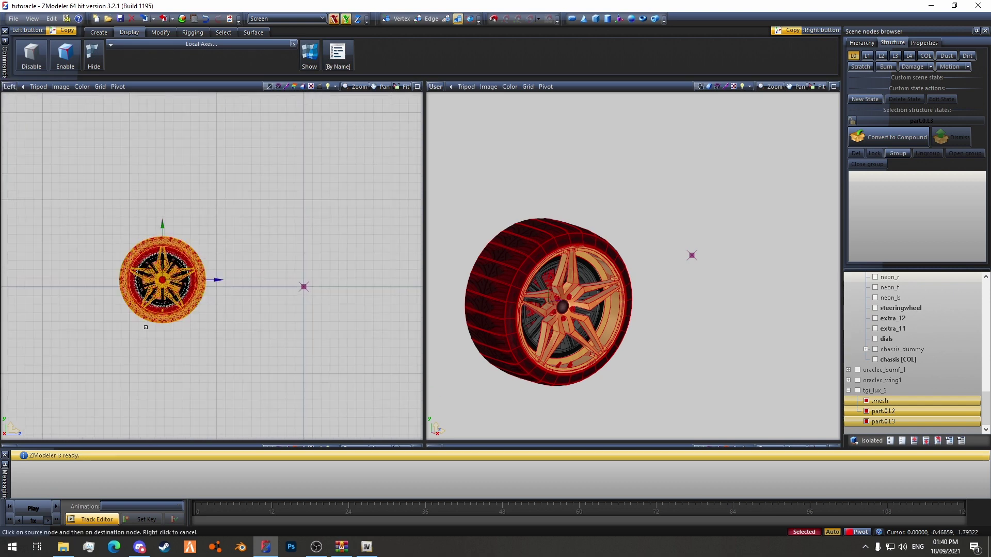
pyautogui.moveTo(146, 327); pyautogui.dragTo(182, 296, button='middle')
pyautogui.scroll(6, 182, 295)
pyautogui.moveTo(344, 256); pyautogui.dragTo(325, 305, button='middle')
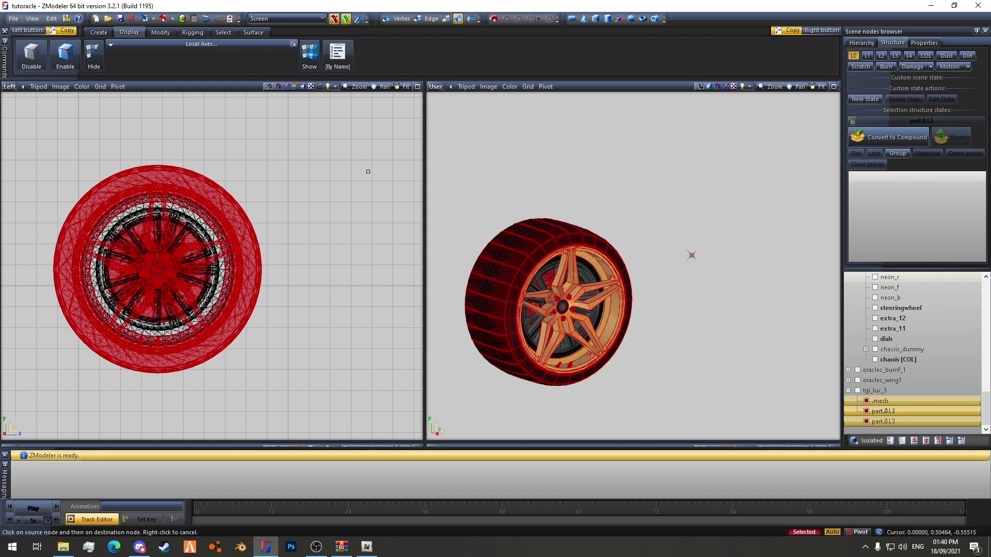
# Scale the wheel parts down to about 86%, fine-tuning against the stock tyre edge.
pyautogui.click(161, 32)
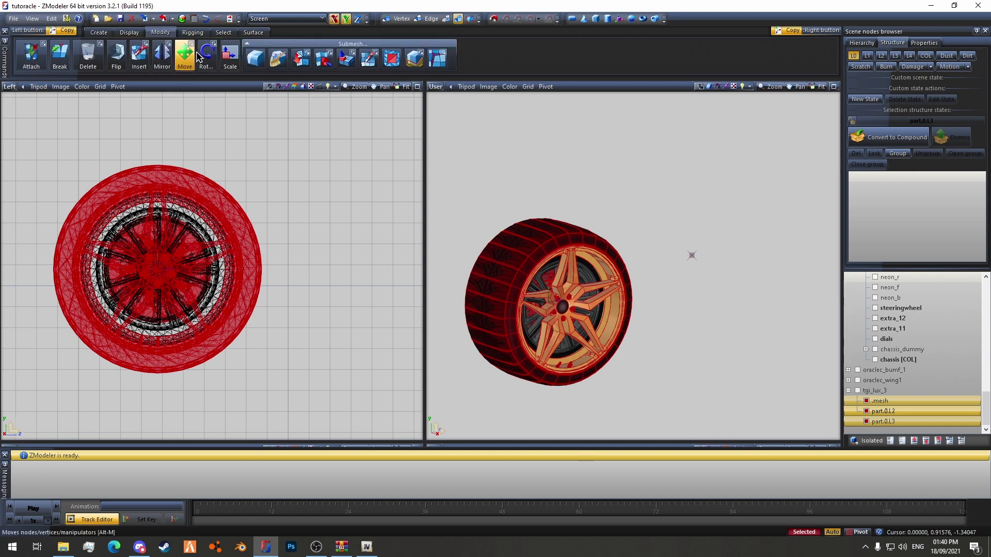
pyautogui.click(237, 67)
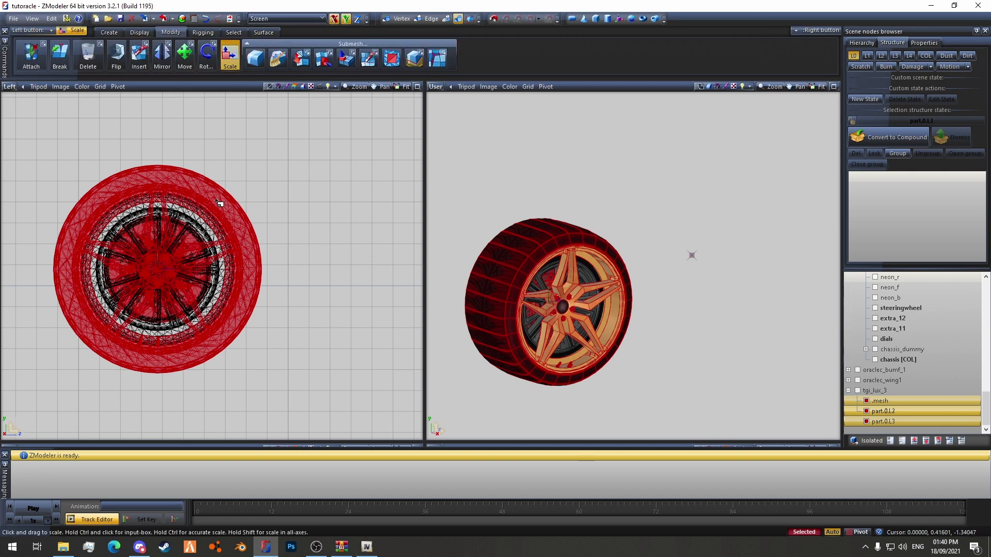
pyautogui.moveTo(215, 190); pyautogui.dragTo(136, 488)
pyautogui.scroll(10, 155, 194)
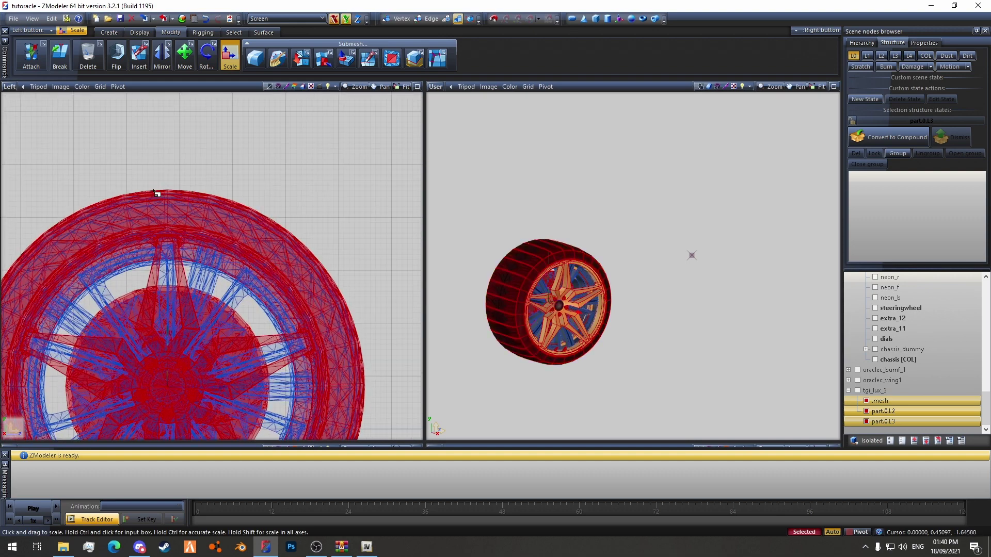
pyautogui.moveTo(186, 241); pyautogui.dragTo(132, 421)
pyautogui.scroll(8, 193, 173)
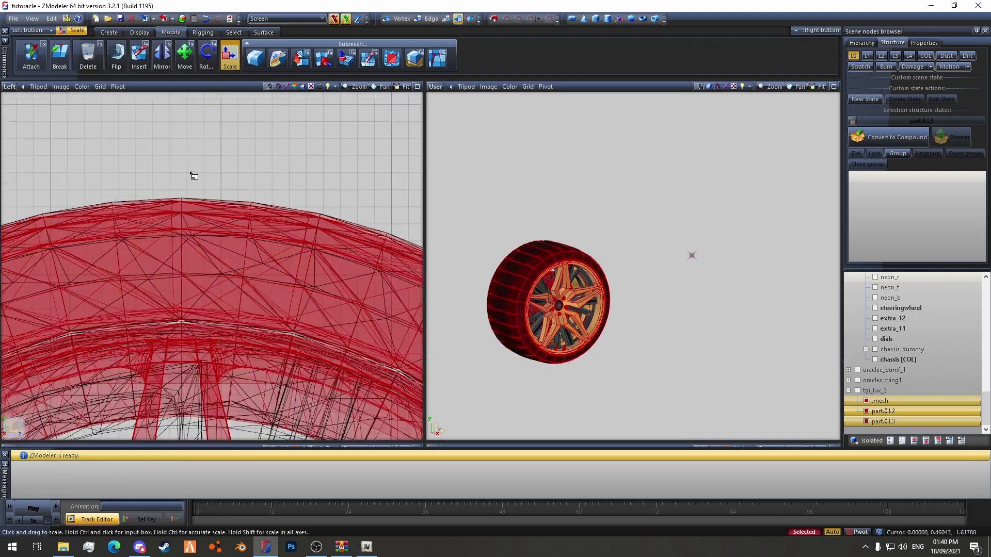
pyautogui.moveTo(206, 256); pyautogui.dragTo(210, 206)
pyautogui.scroll(-6, 199, 146)
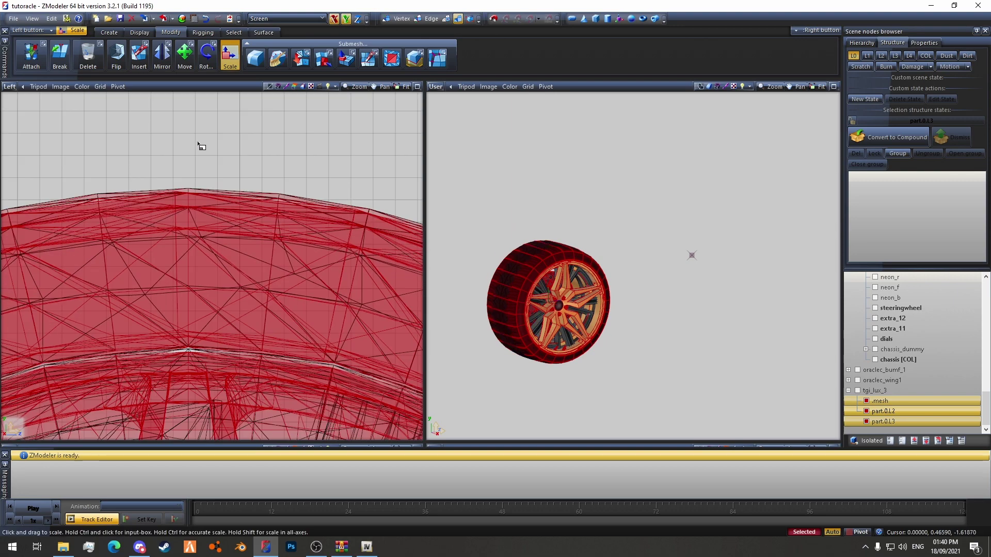
pyautogui.scroll(-5, 204, 144)
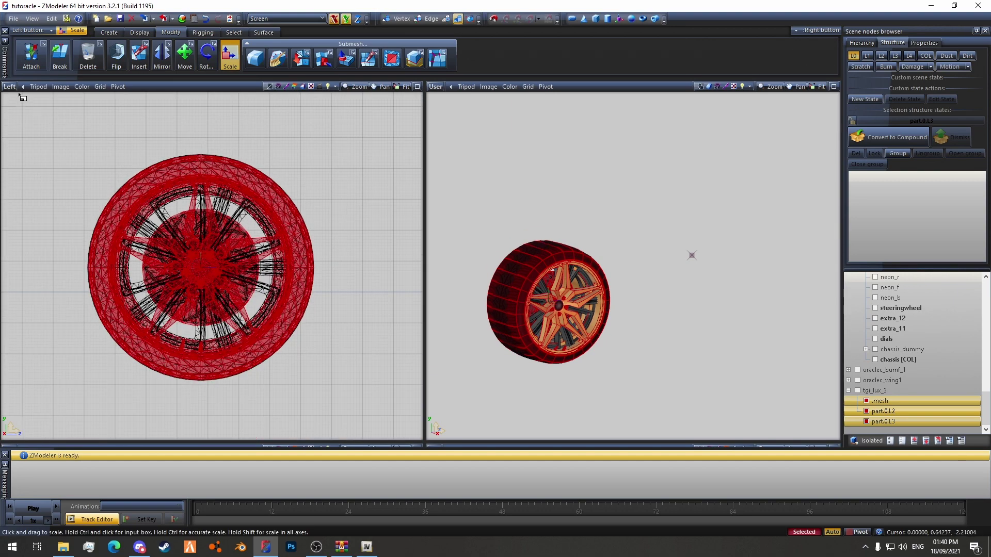
# In Top view, narrow the wheel to about 96.5% width, then release the editing lock.
pyautogui.click(11, 87)
pyautogui.click(37, 135)
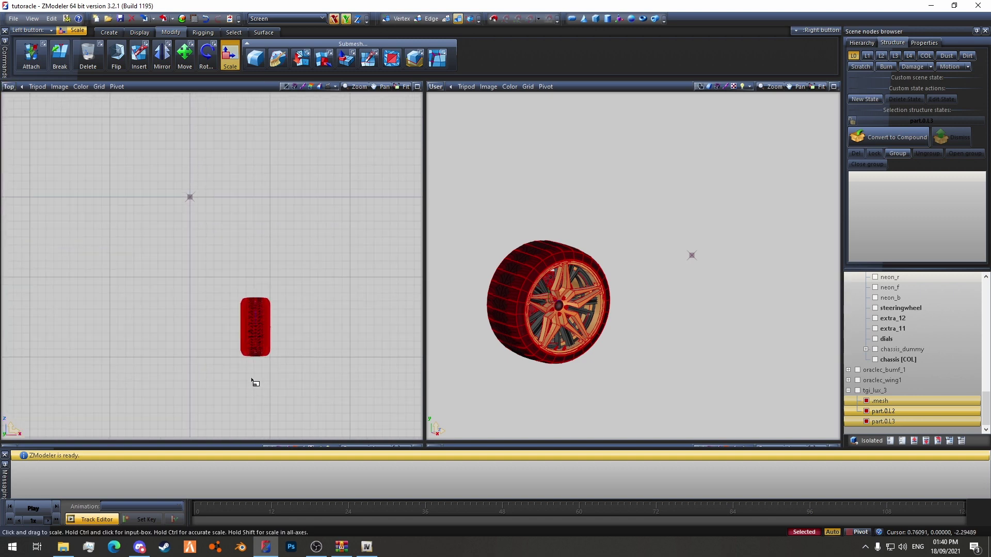
pyautogui.scroll(6, 256, 383)
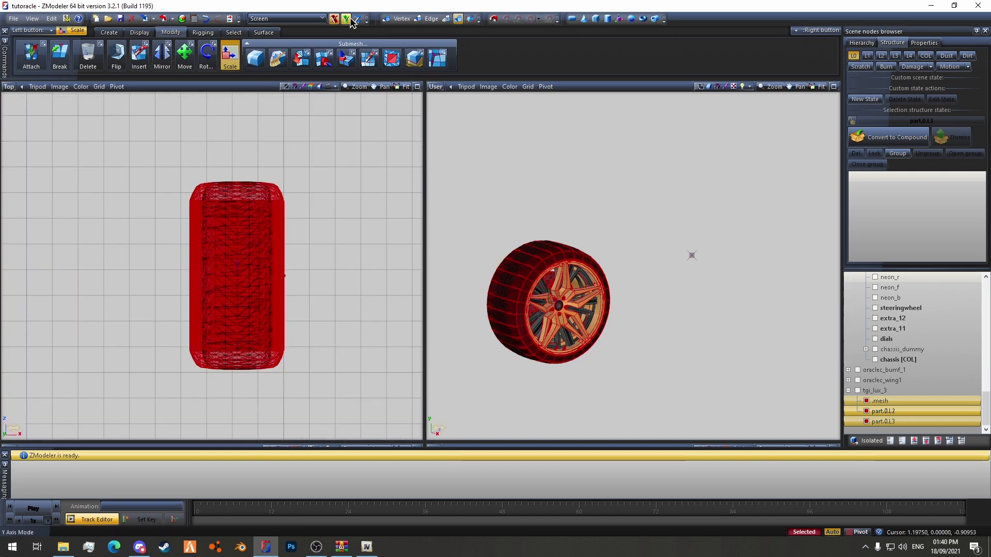
pyautogui.moveTo(287, 215); pyautogui.dragTo(273, 233)
pyautogui.scroll(7, 285, 226)
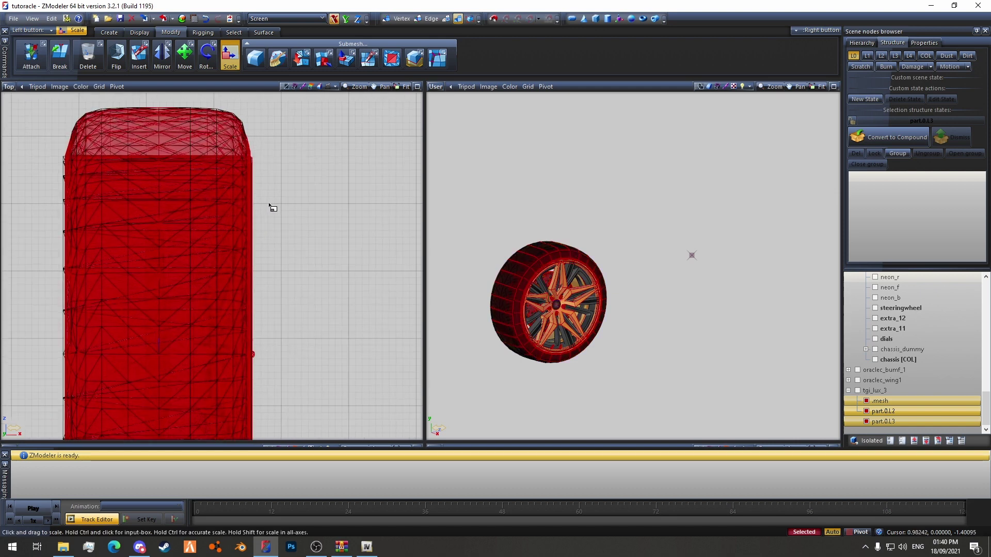
pyautogui.moveTo(251, 183); pyautogui.dragTo(253, 193)
pyautogui.scroll(-8, 278, 161)
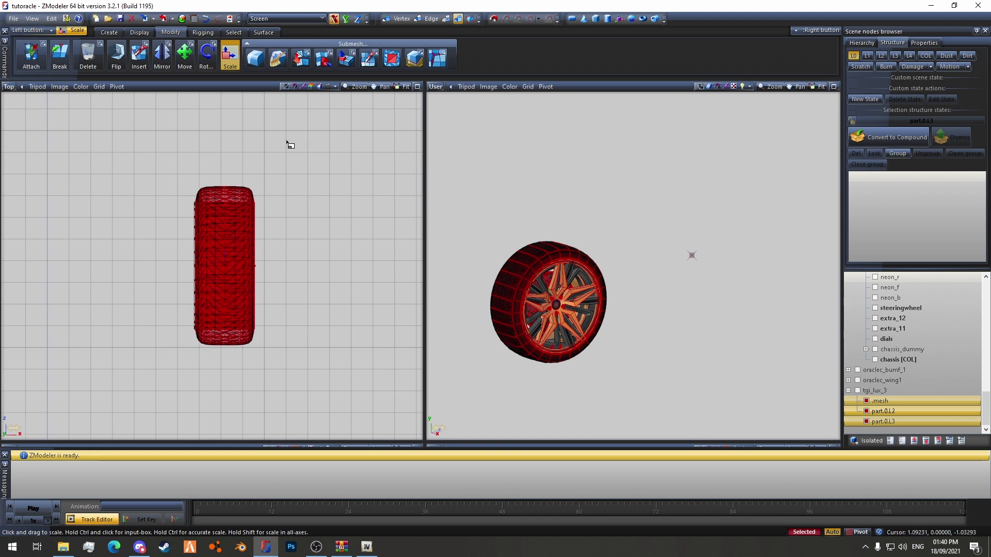
pyautogui.press('space')
# Stop scaling, clear [wheel_lf]'s LOD states and select its four child parts.
pyautogui.click(234, 65)
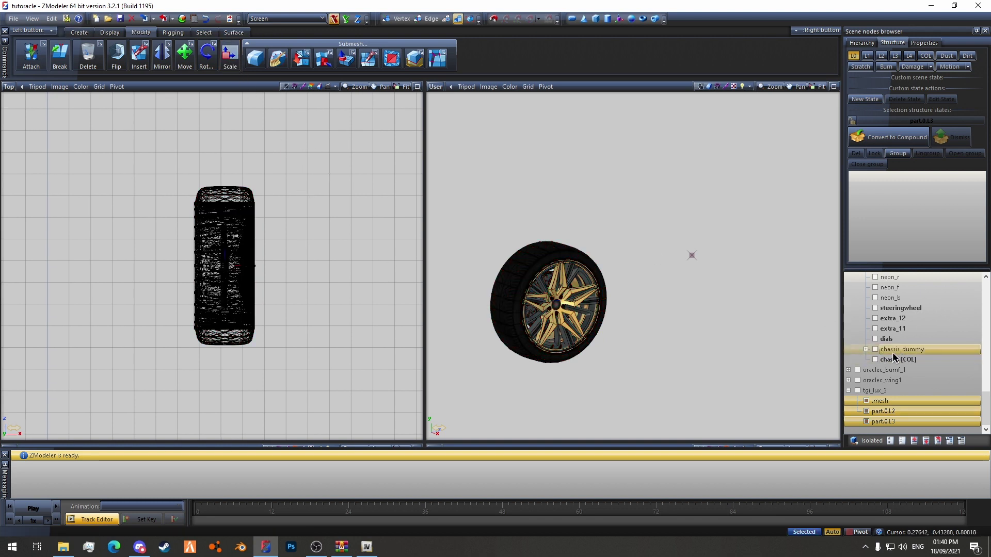
pyautogui.scroll(5, 943, 353)
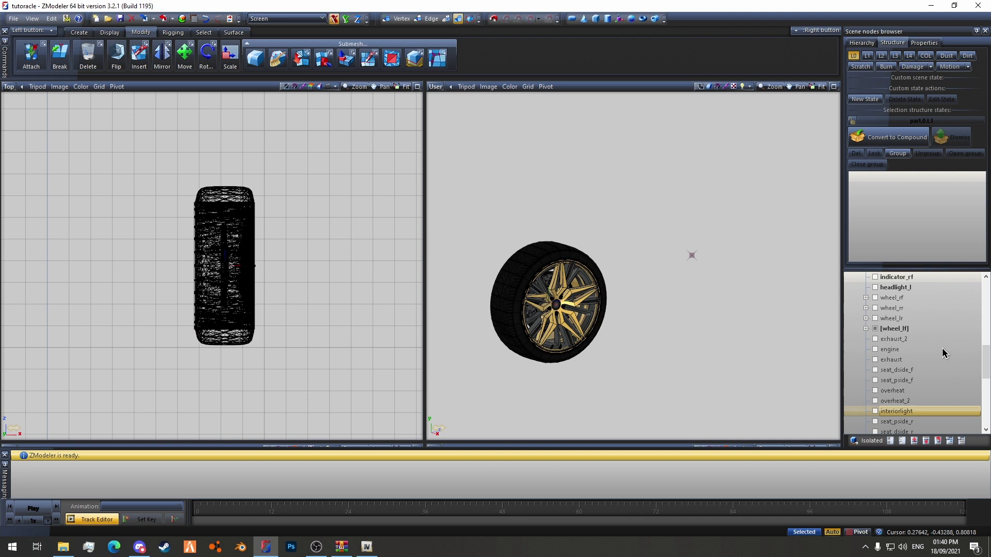
pyautogui.click(893, 329)
pyautogui.click(953, 141)
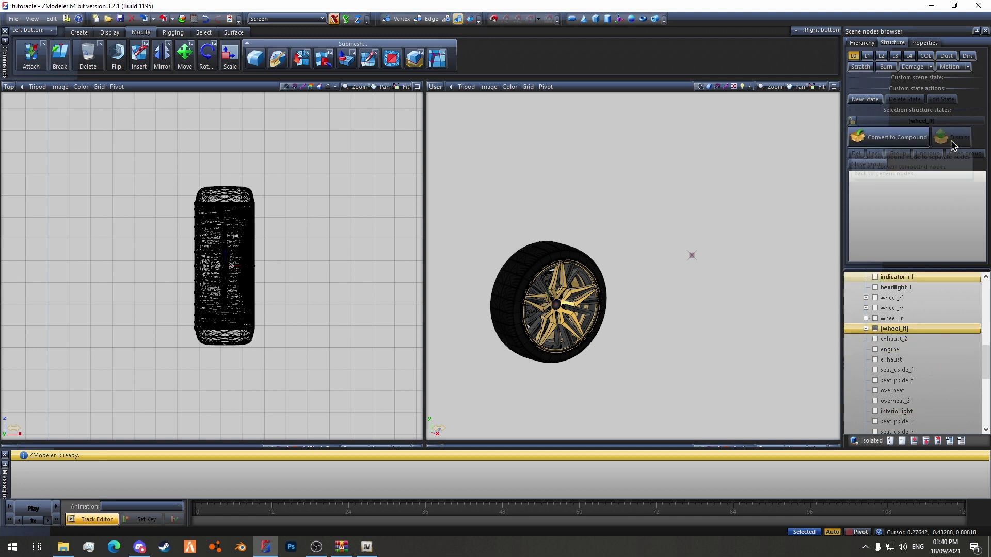
pyautogui.click(867, 329)
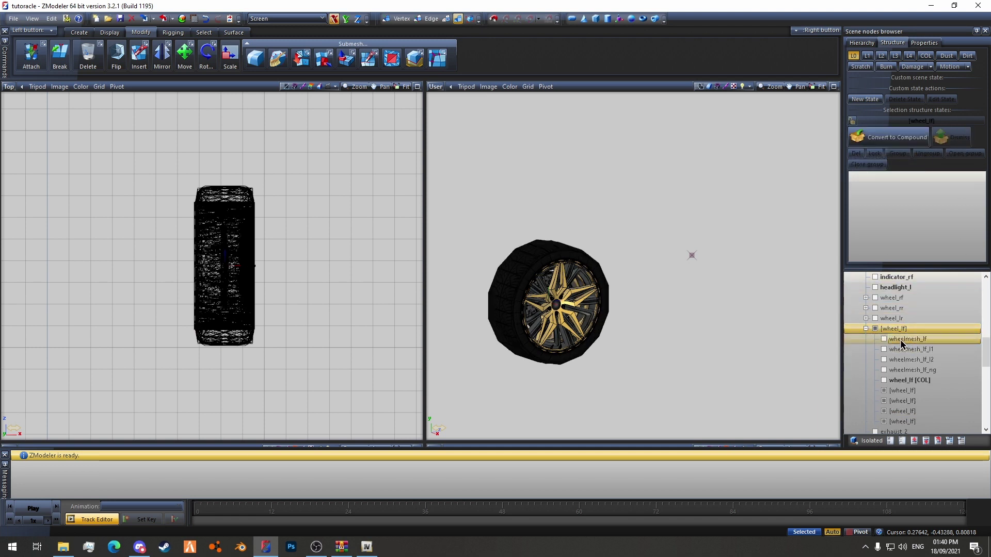
pyautogui.click(908, 391)
pyautogui.keyDown('shift'); pyautogui.click(912, 421); pyautogui.keyUp('shift')
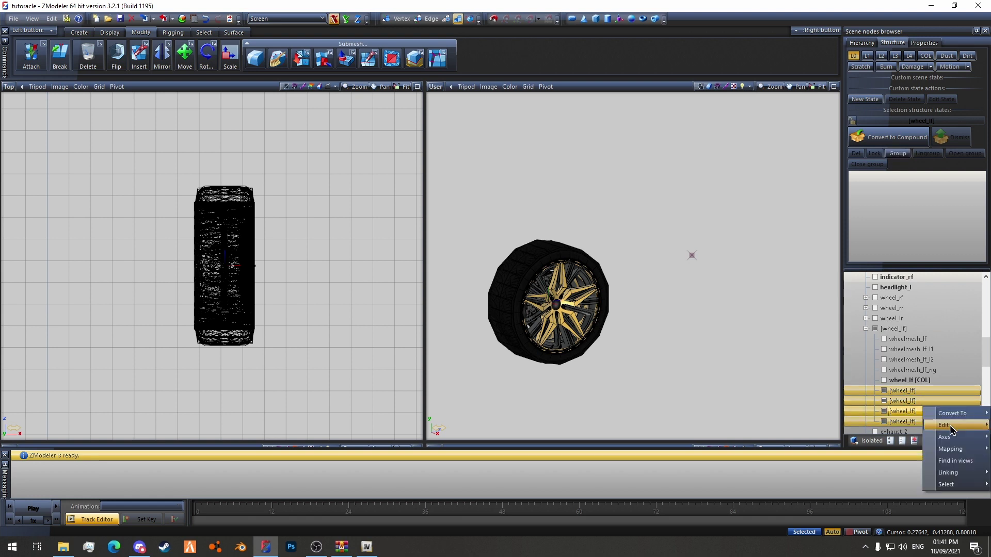
pyautogui.click(903, 441)
# Duplicate part.0.L3 and rename the parts to part.0.L1, part.0.L2 and part.0.L3.
pyautogui.scroll(-10, 904, 362)
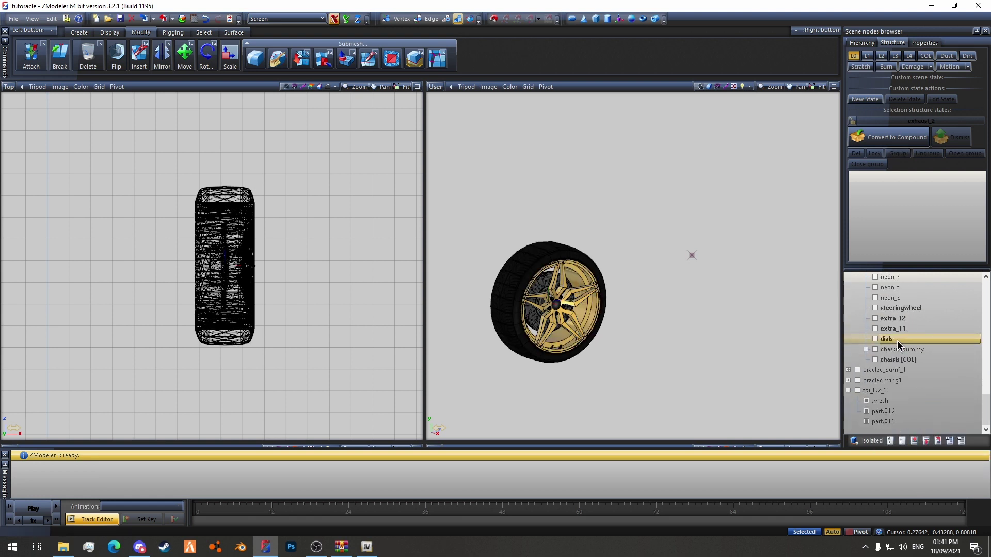
pyautogui.click(866, 421)
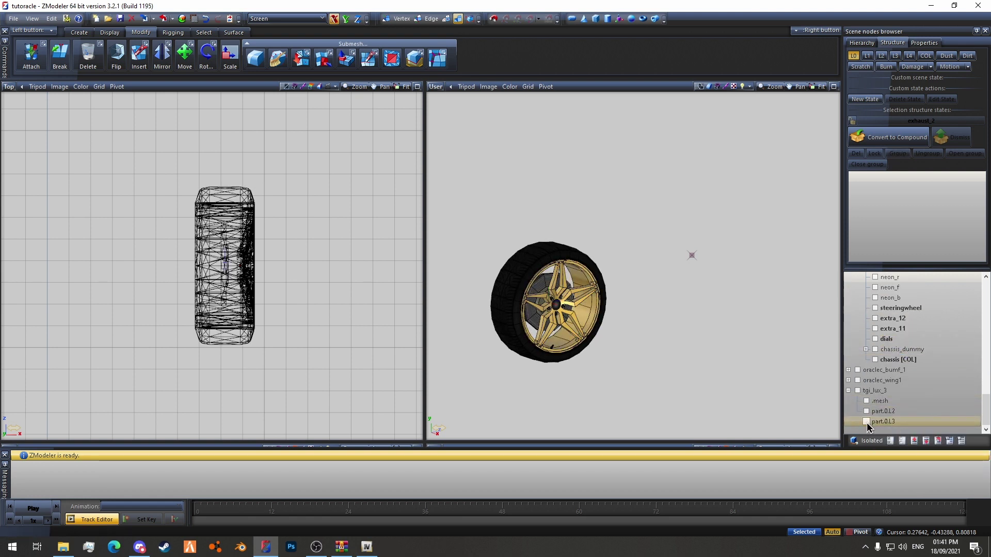
pyautogui.rightClick(891, 420)
pyautogui.moveTo(928, 439)
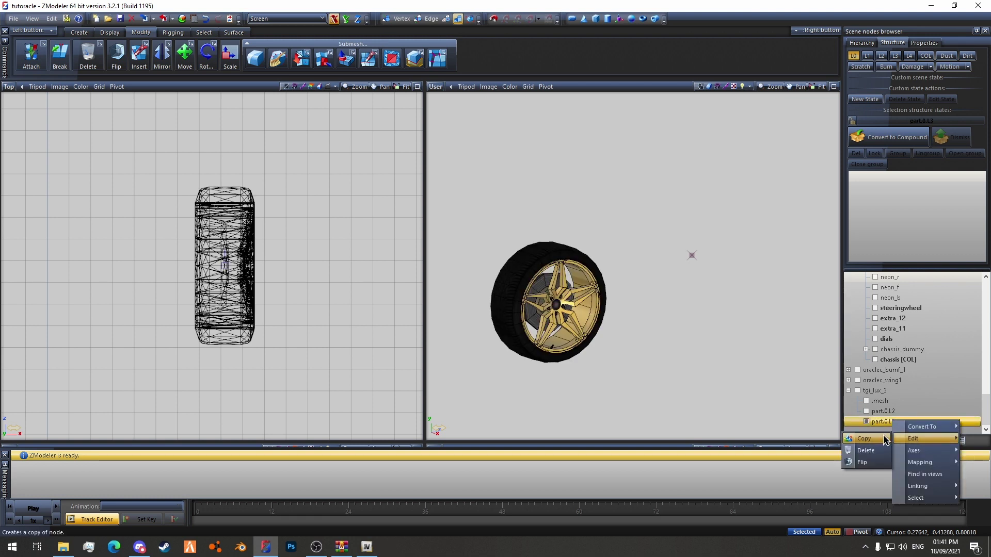
pyautogui.click(886, 439)
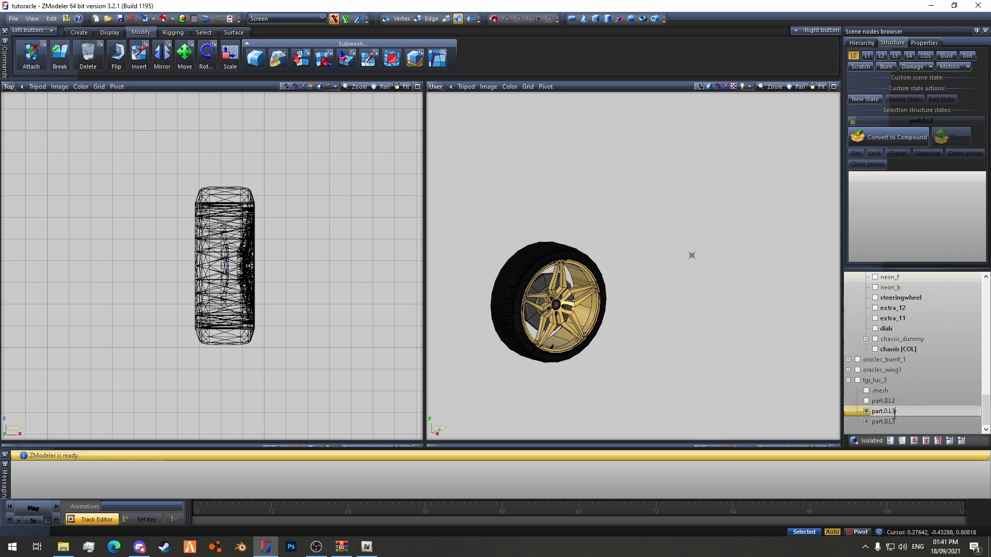
pyautogui.press('BackSpace')
pyautogui.write('2')
pyautogui.doubleClick(907, 401)
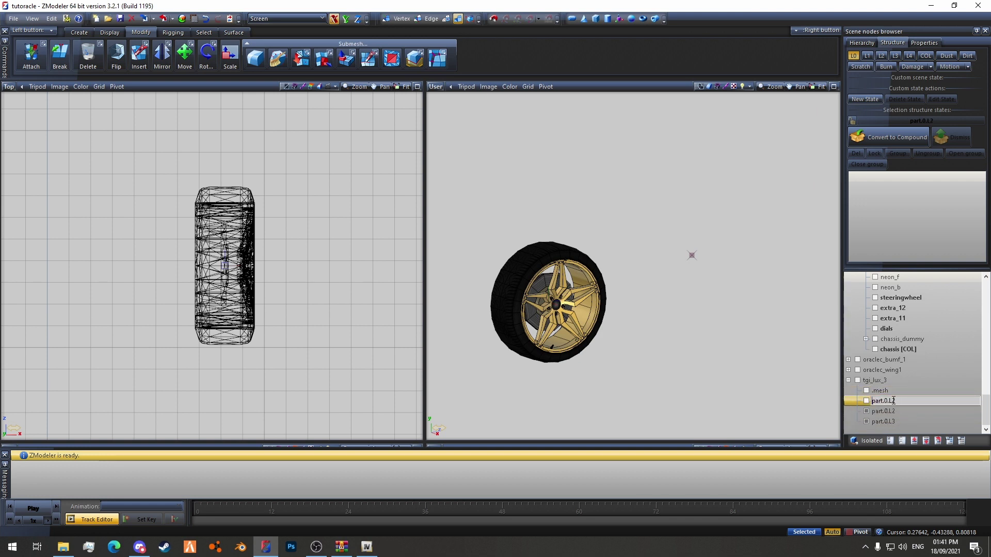
pyautogui.click(908, 411)
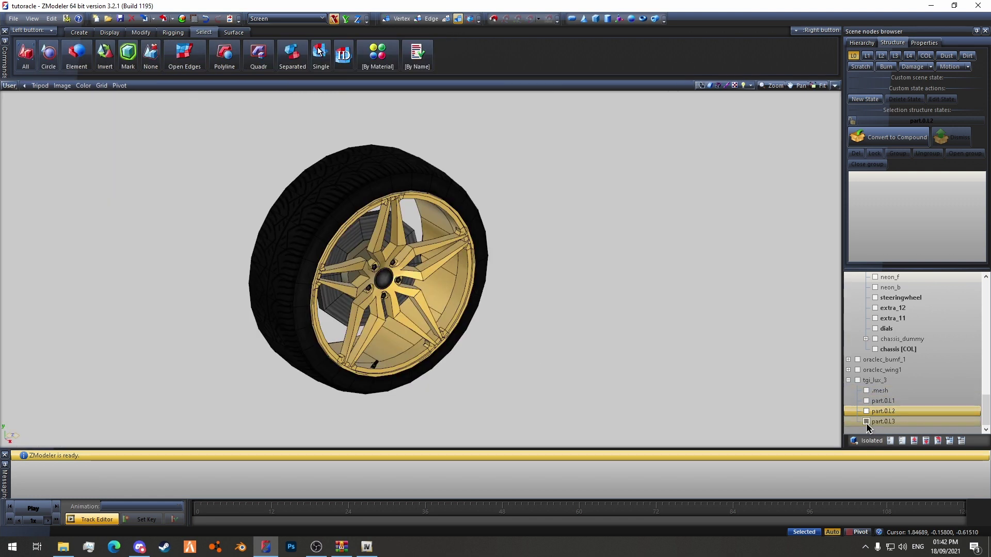
# Hide part.0.L3 and convert [wheel_lf] into a compound with LOD states.
pyautogui.click(866, 422)
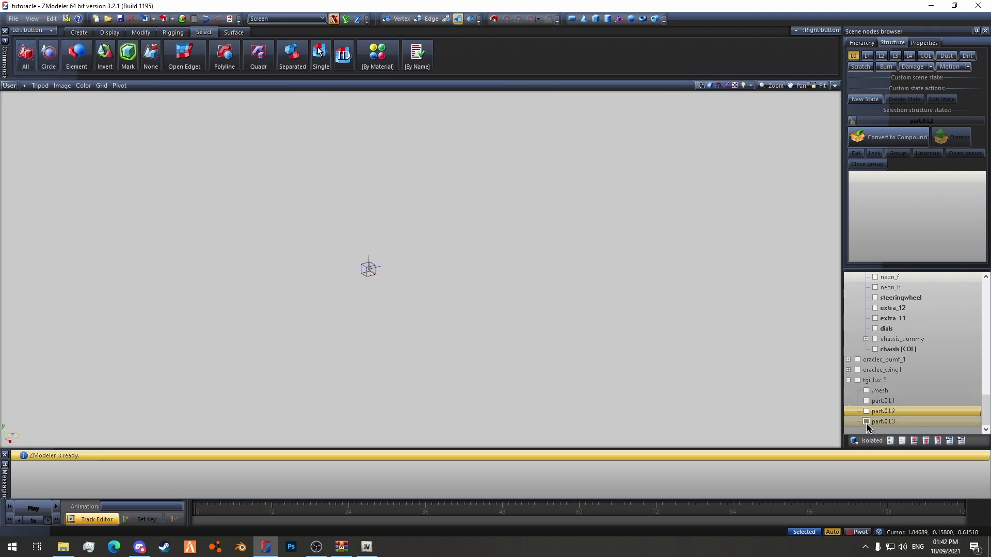
pyautogui.click(866, 423)
pyautogui.click(867, 423)
pyautogui.click(888, 381)
pyautogui.scroll(5, 947, 320)
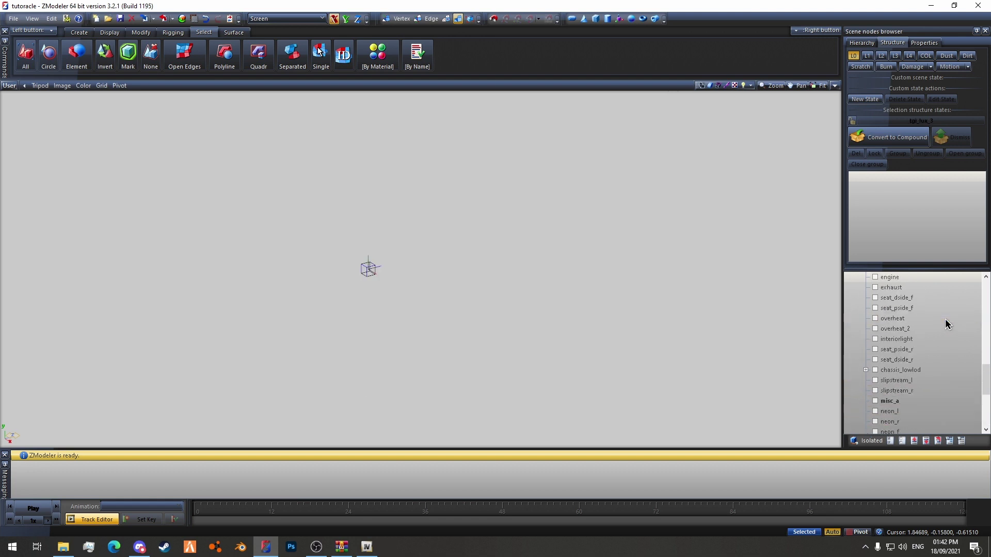
pyautogui.click(914, 298)
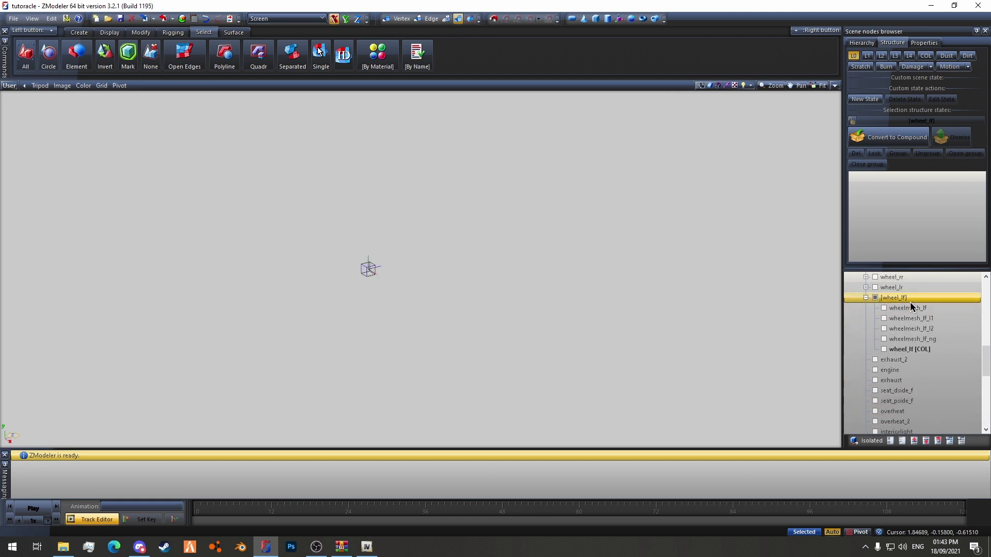
pyautogui.click(894, 137)
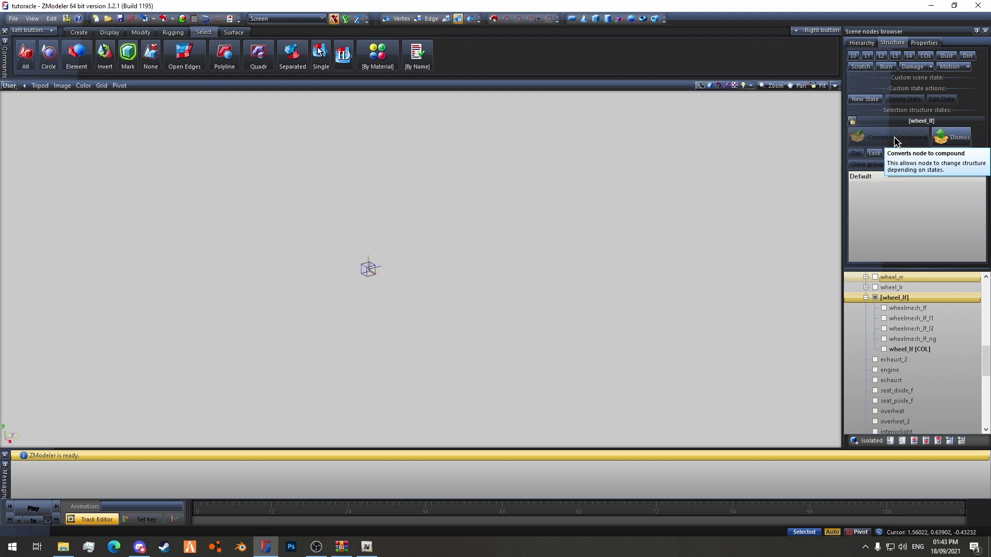
pyautogui.click(860, 122)
pyautogui.scroll(-10, 891, 357)
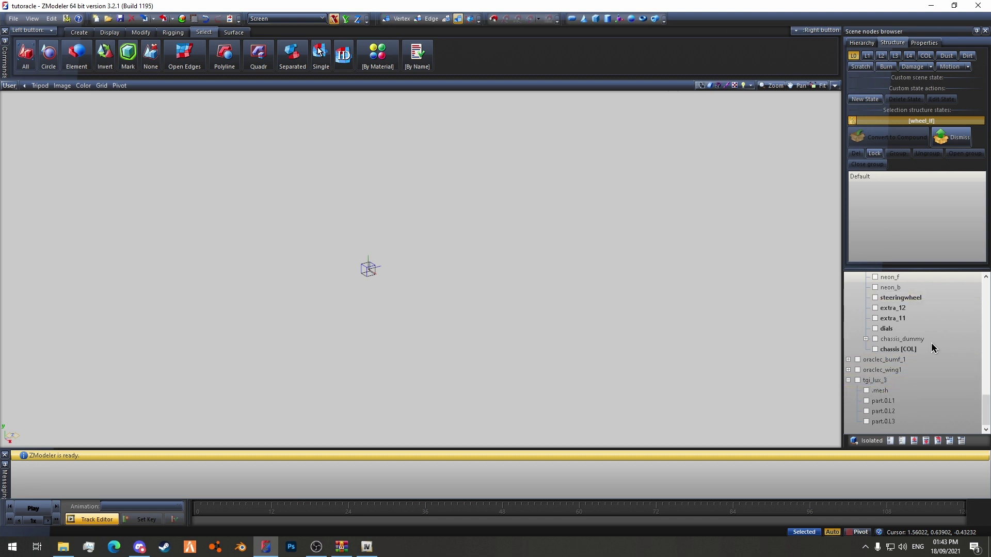
# Assign .mesh, part.0.L1, part.0.L2 and part.0.L3 to states L0–L3, returning to L0.
pyautogui.moveTo(867, 391); pyautogui.dragTo(907, 358)
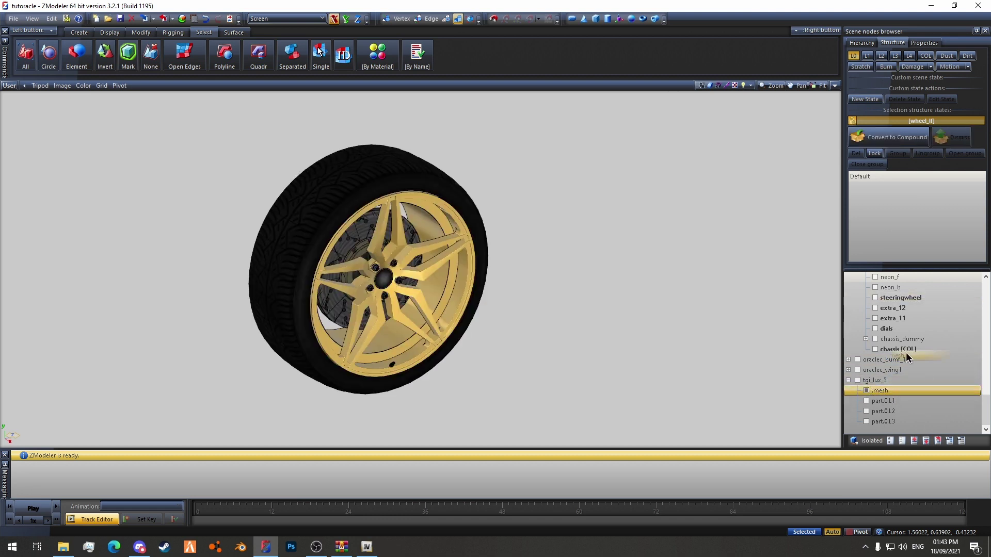
pyautogui.moveTo(903, 233); pyautogui.dragTo(904, 232)
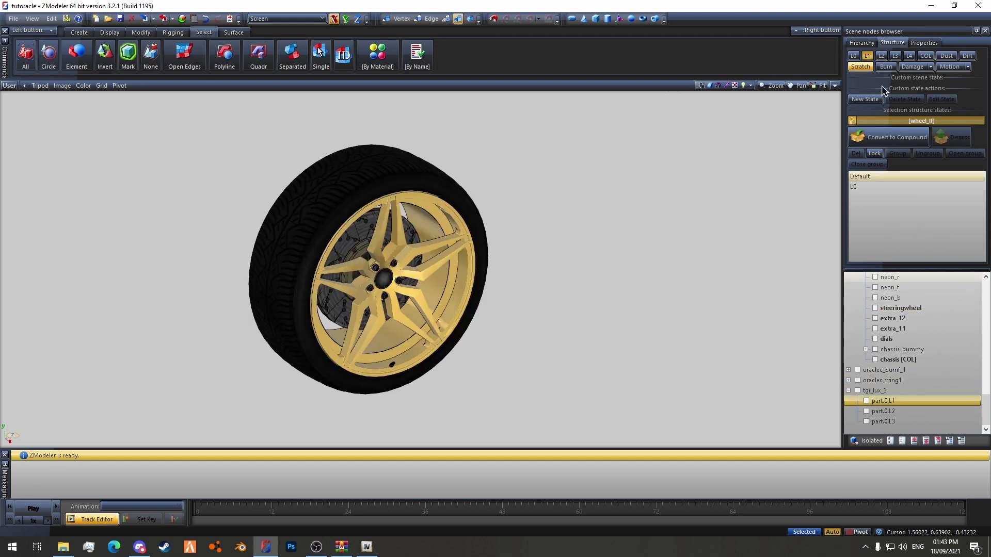
pyautogui.moveTo(894, 404); pyautogui.dragTo(906, 235)
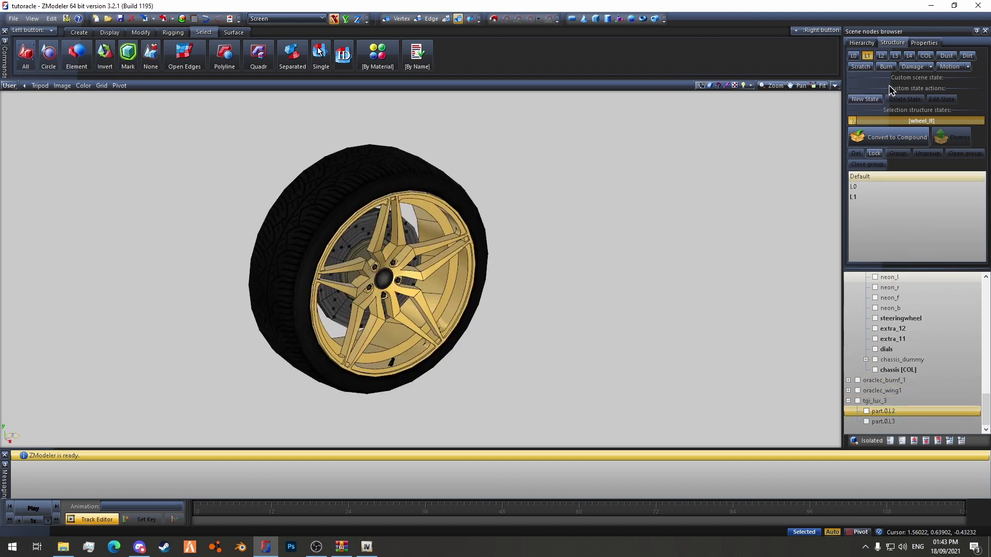
pyautogui.click(883, 55)
pyautogui.moveTo(888, 411); pyautogui.dragTo(915, 234)
pyautogui.click(895, 56)
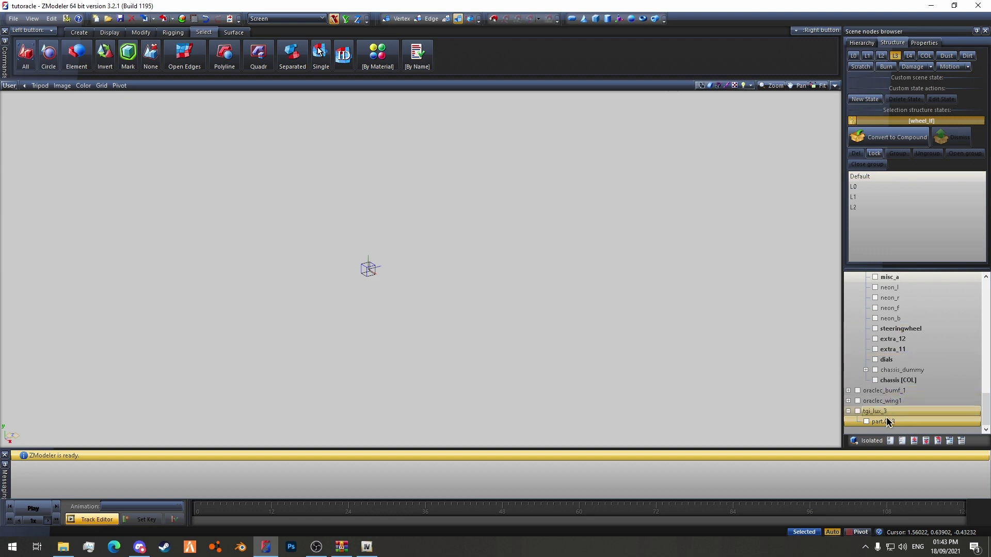
pyautogui.moveTo(878, 419); pyautogui.dragTo(896, 246)
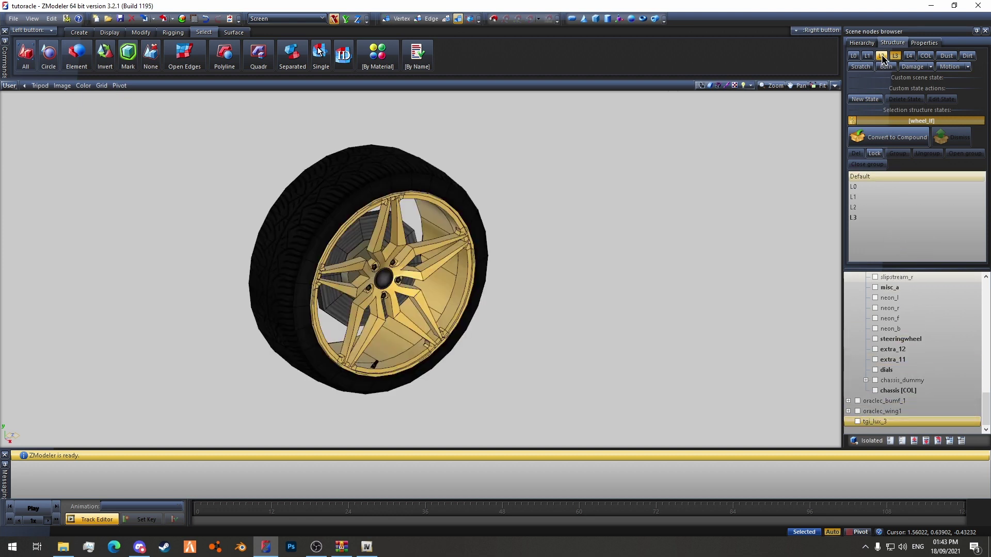
pyautogui.click(854, 55)
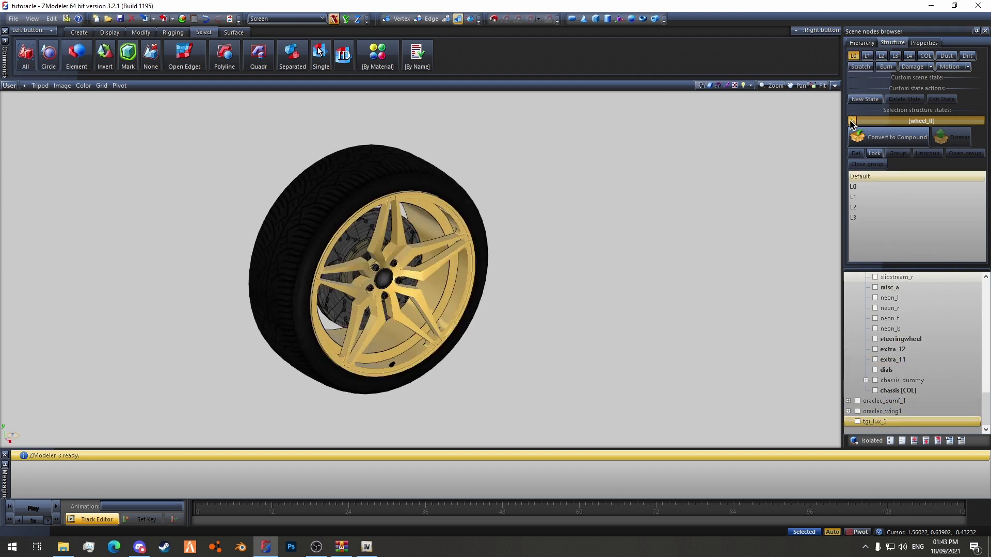
# Delete the leftover empty tgi_lux_3 node.
pyautogui.click(877, 422)
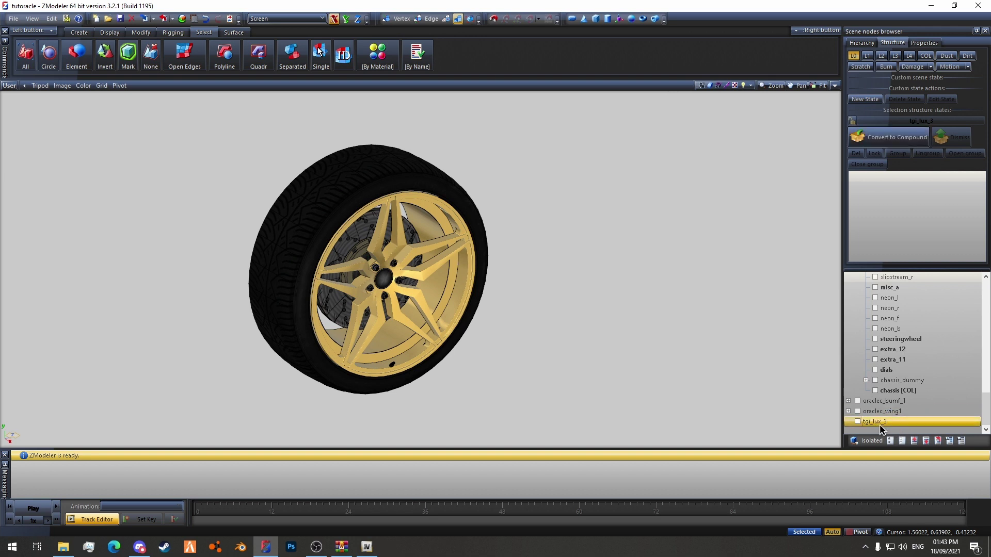
pyautogui.rightClick(880, 425)
pyautogui.moveTo(919, 432)
pyautogui.click(871, 443)
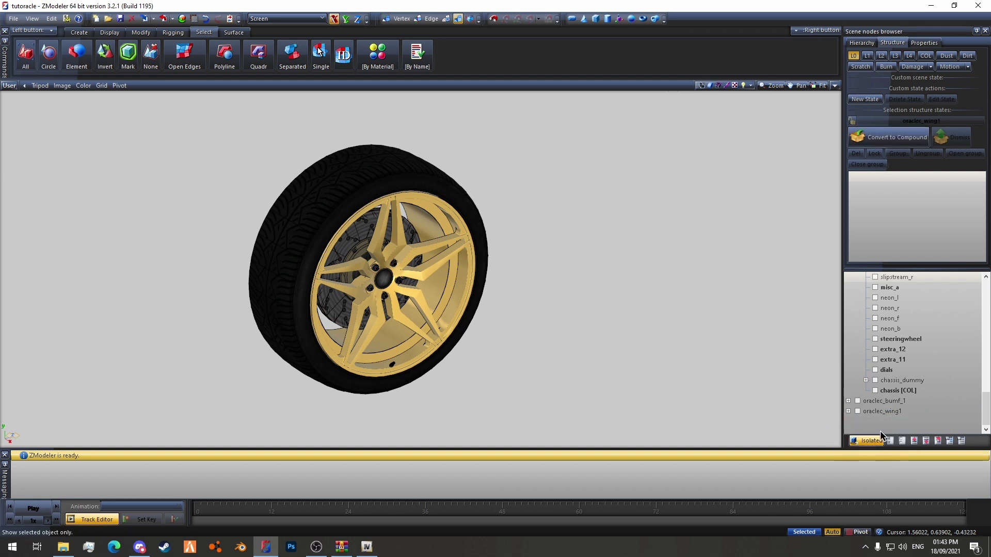
pyautogui.scroll(16, 916, 352)
pyautogui.scroll(-16, 913, 343)
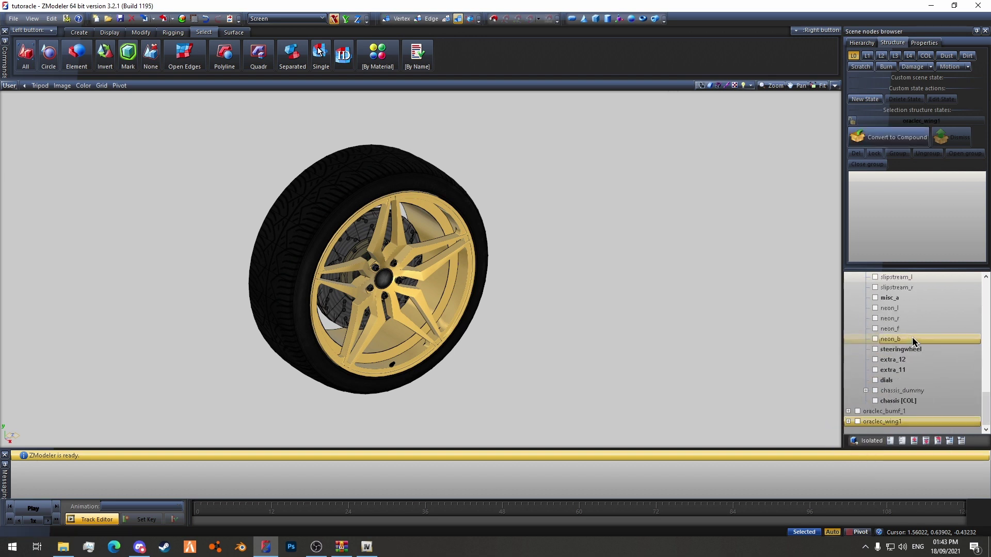
# Unhide all car parts and orbit and zoom to inspect the gold front-left wheel.
pyautogui.click(892, 442)
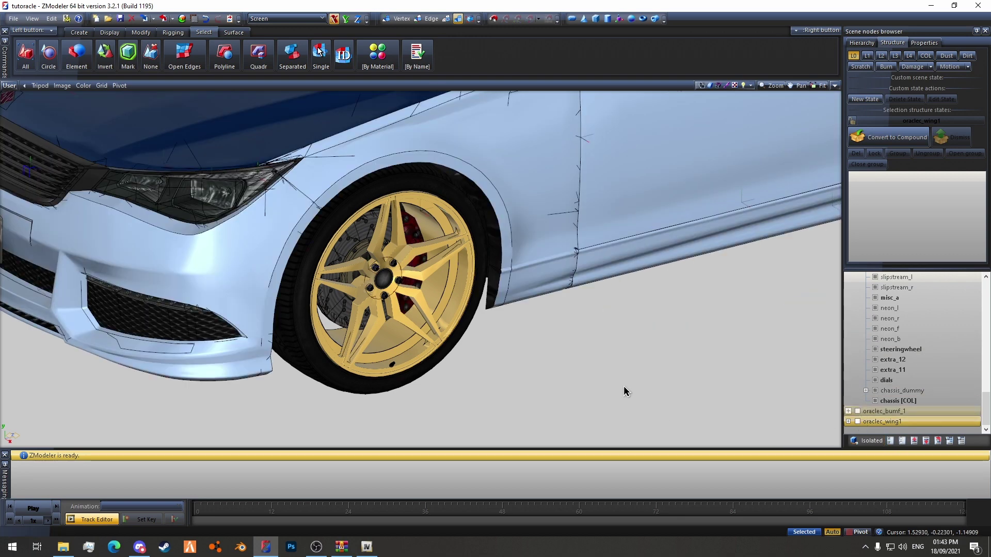
pyautogui.scroll(-4, 624, 391)
pyautogui.moveTo(522, 398)
pyautogui.mouseDown(button='middle')
pyautogui.moveTo(531, 389)
pyautogui.moveTo(410, 360)
pyautogui.moveTo(325, 320)
pyautogui.moveTo(474, 247)
pyautogui.moveTo(489, 309)
pyautogui.moveTo(427, 331)
pyautogui.moveTo(383, 301)
pyautogui.moveTo(411, 323)
pyautogui.moveTo(380, 228)
pyautogui.moveTo(397, 282)
pyautogui.moveTo(416, 250)
pyautogui.moveTo(438, 321)
pyautogui.moveTo(337, 330)
pyautogui.moveTo(441, 352)
pyautogui.moveTo(442, 372)
pyautogui.moveTo(553, 376)
pyautogui.moveTo(523, 386)
pyautogui.mouseUp(button='middle')
pyautogui.scroll(4, 531, 389)
pyautogui.scroll(-3, 474, 248)
pyautogui.scroll(2, 427, 331)
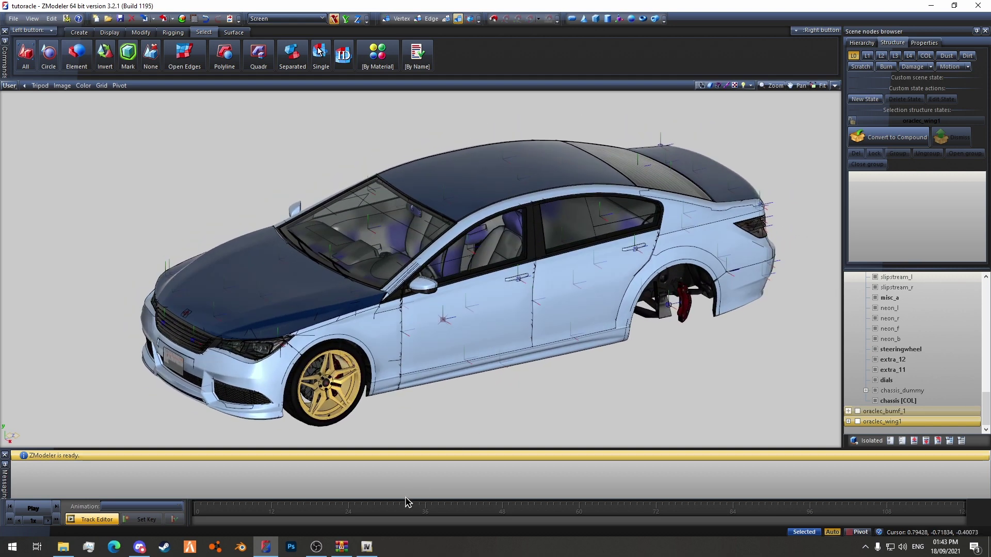
# In OpenIV, browse to dlcpacks > stew_oraclec > dlc.rpf > data.
pyautogui.click(375, 548)
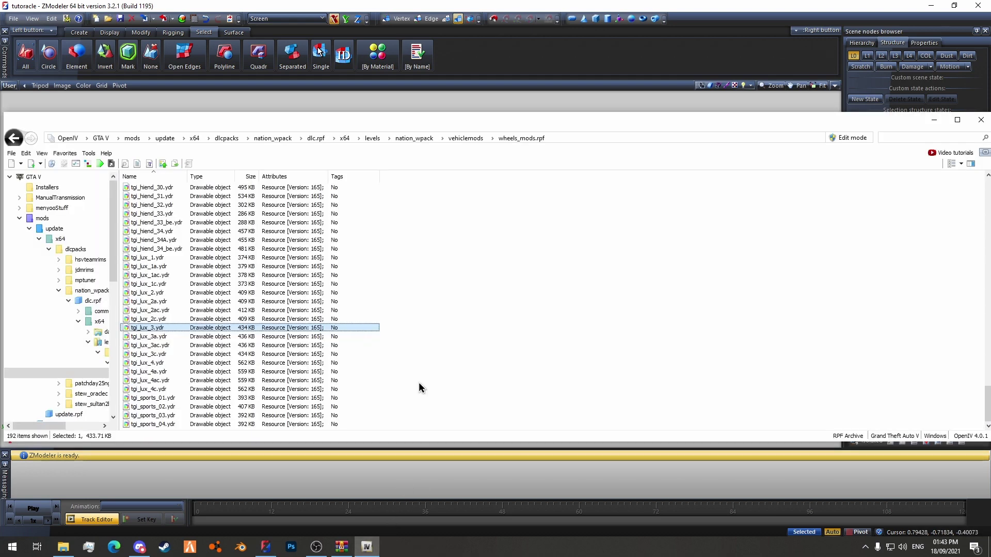
pyautogui.click(227, 138)
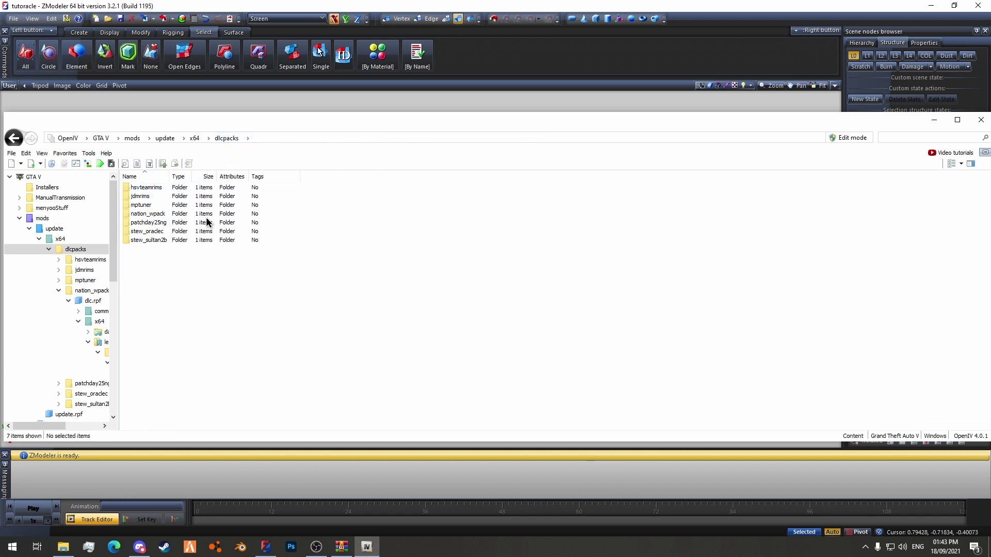
pyautogui.doubleClick(170, 232)
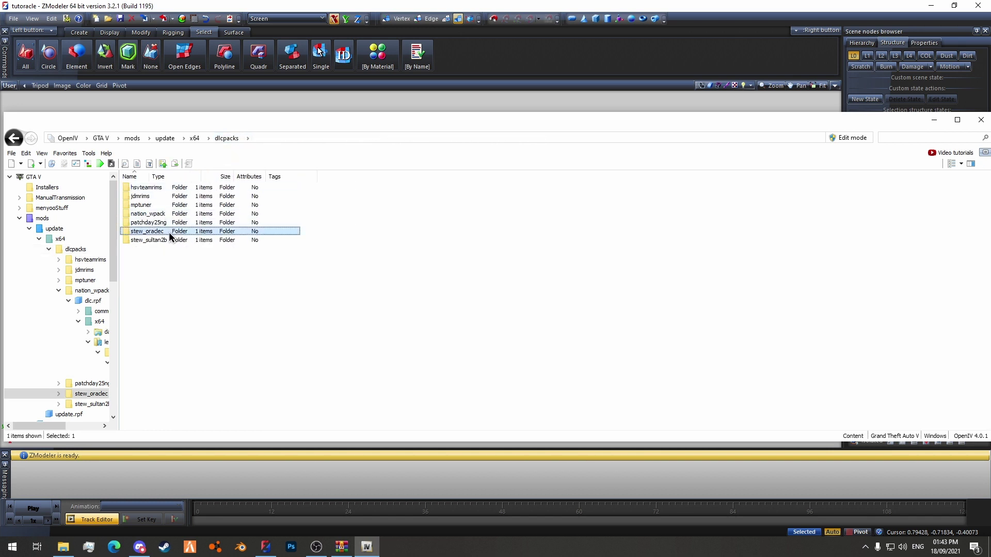
pyautogui.doubleClick(151, 188)
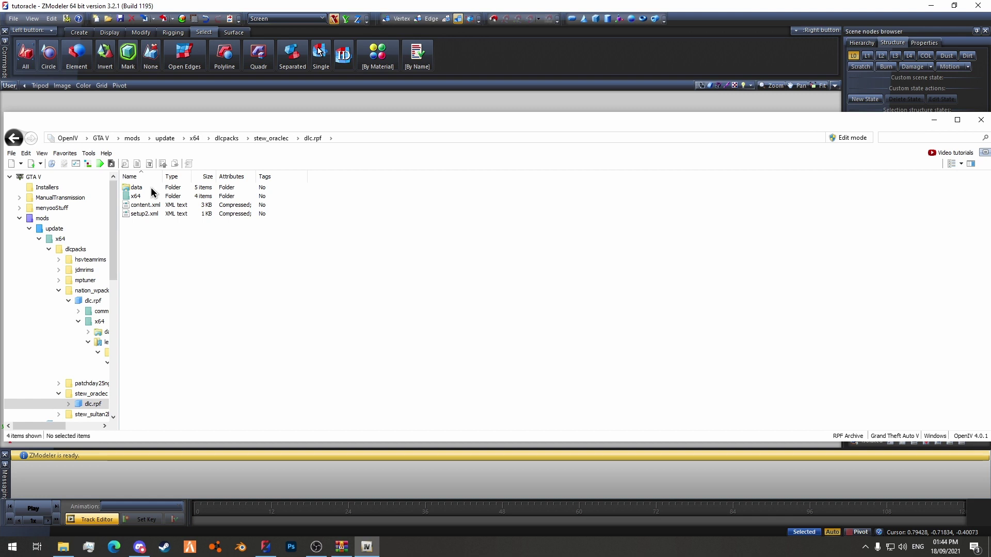
pyautogui.doubleClick(153, 190)
# Enable edit mode and open vehicles.meta in the text editor, scrolling to wheelScale 0.294.
pyautogui.rightClick(153, 224)
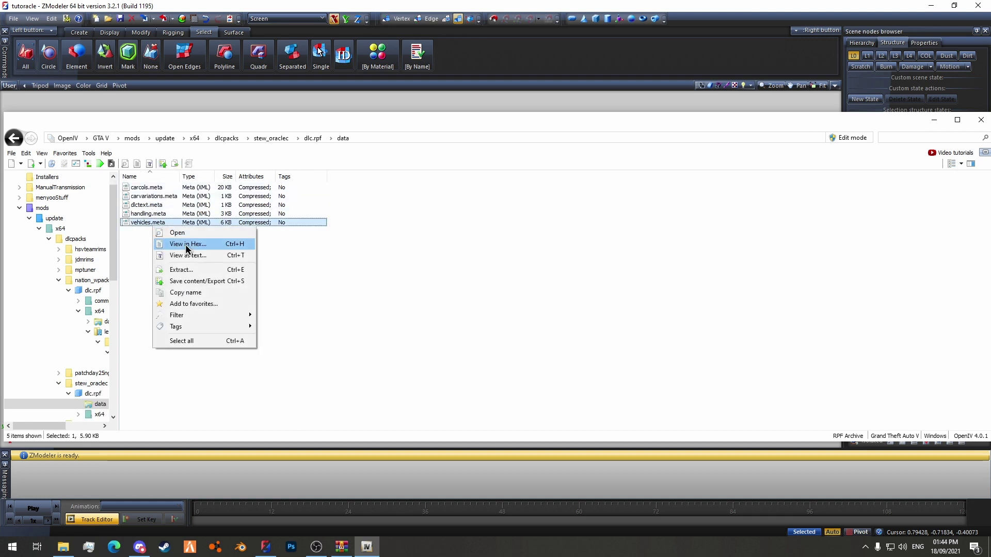
pyautogui.click(845, 138)
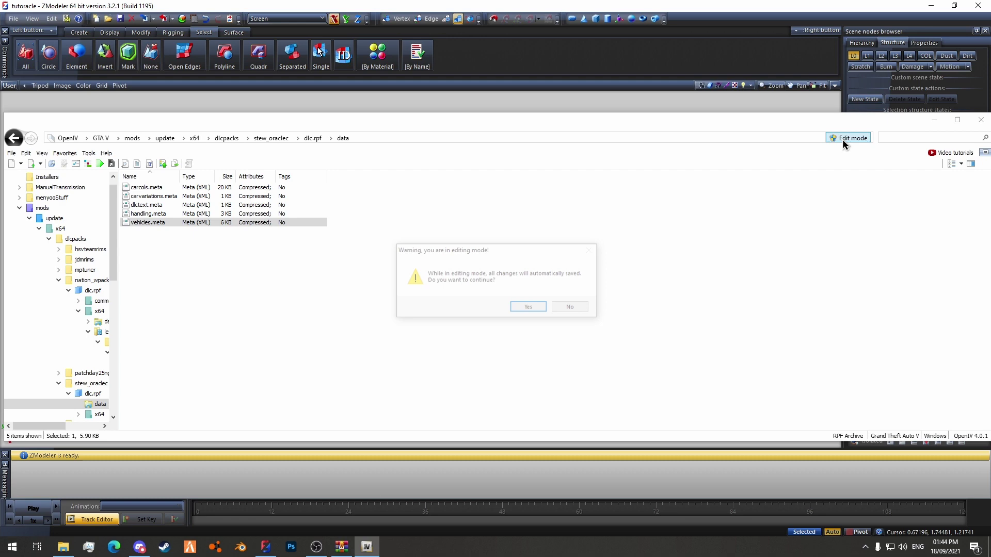
pyautogui.click(530, 309)
pyautogui.rightClick(156, 224)
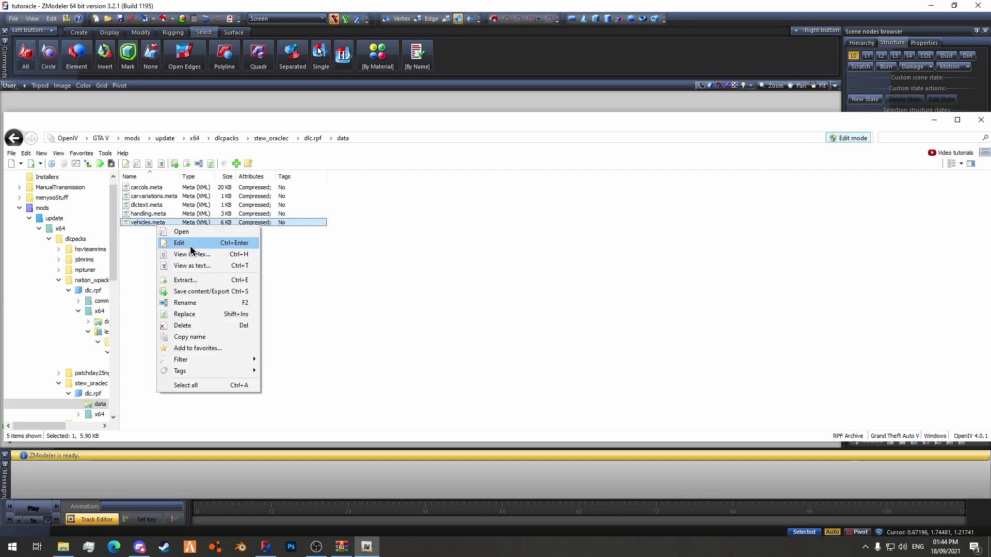
pyautogui.click(190, 246)
pyautogui.scroll(-3, 454, 267)
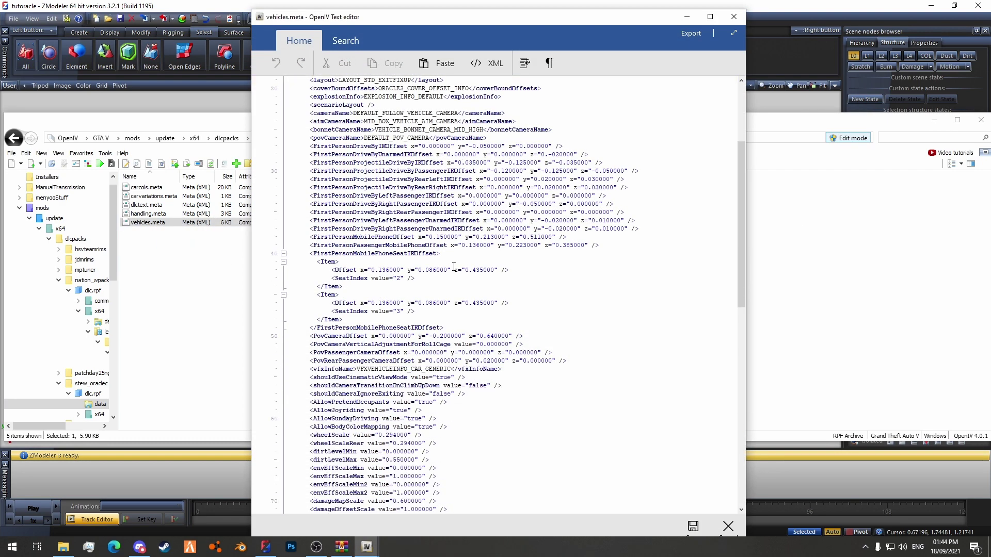
pyautogui.scroll(-5, 453, 267)
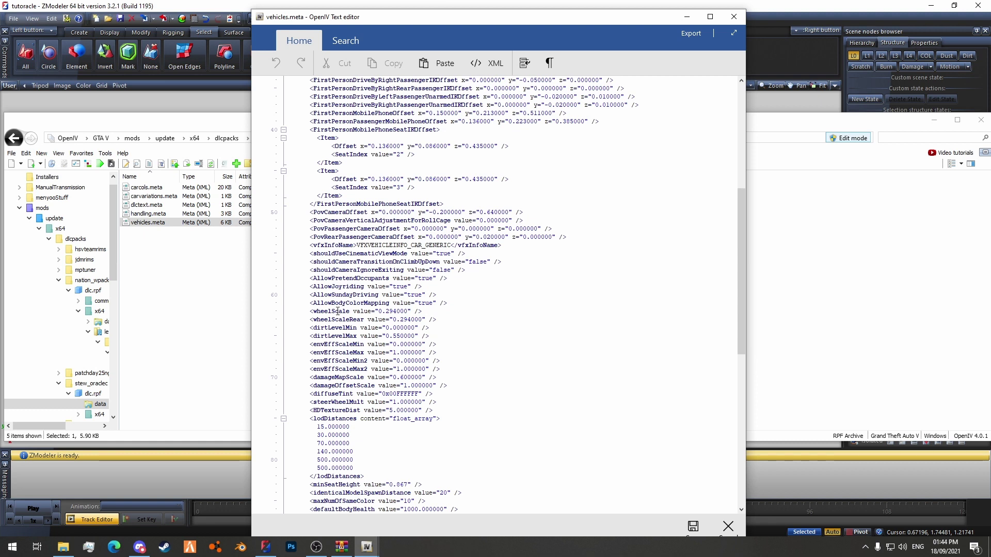